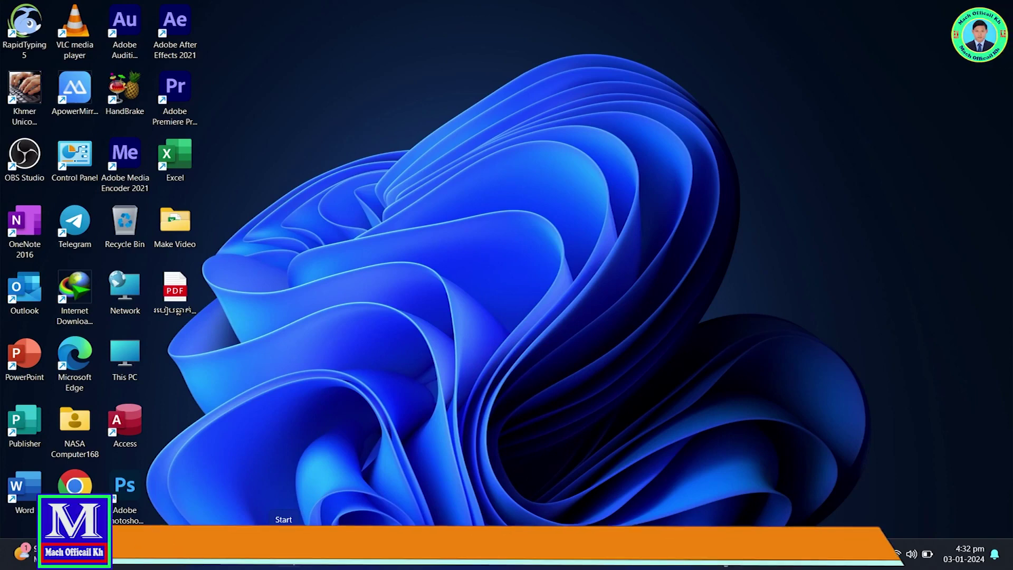
Step: Open the Mouse page under Bluetooth & devices in Settings and view the primary mouse button choices
{"action": "left_click", "coordinate": [283, 554]}
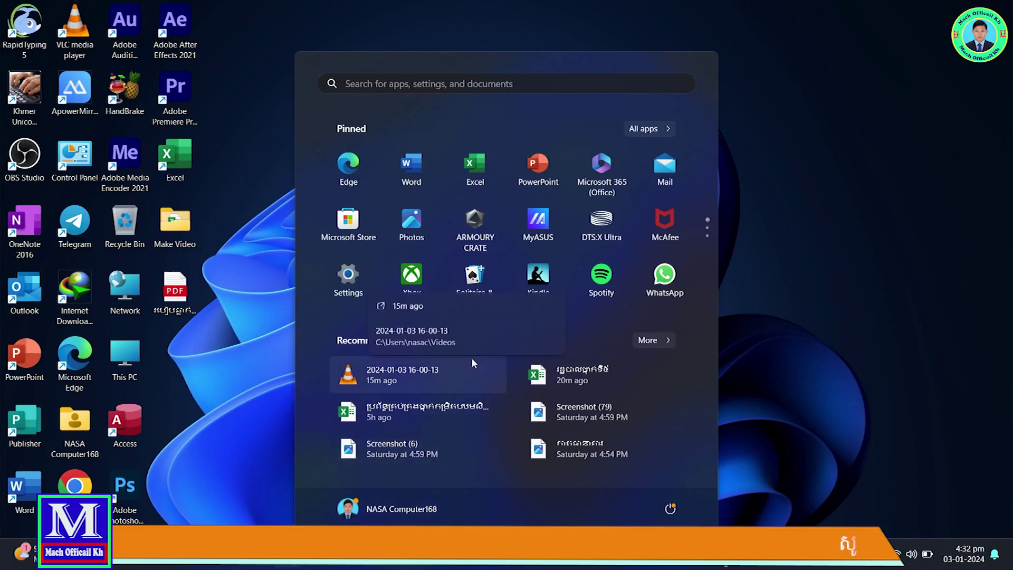
{"action": "left_click", "coordinate": [351, 286]}
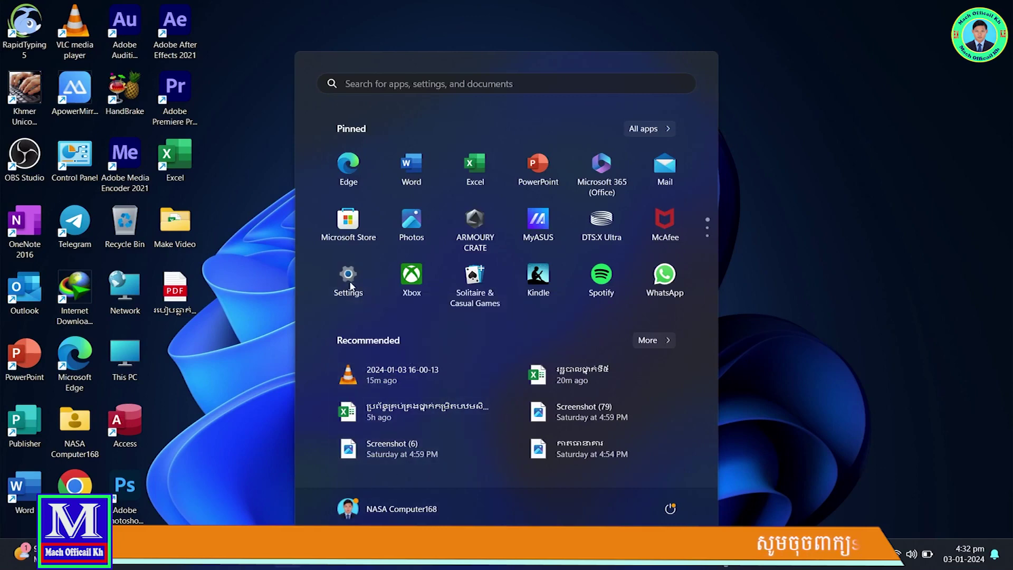
{"action": "left_click", "coordinate": [115, 196]}
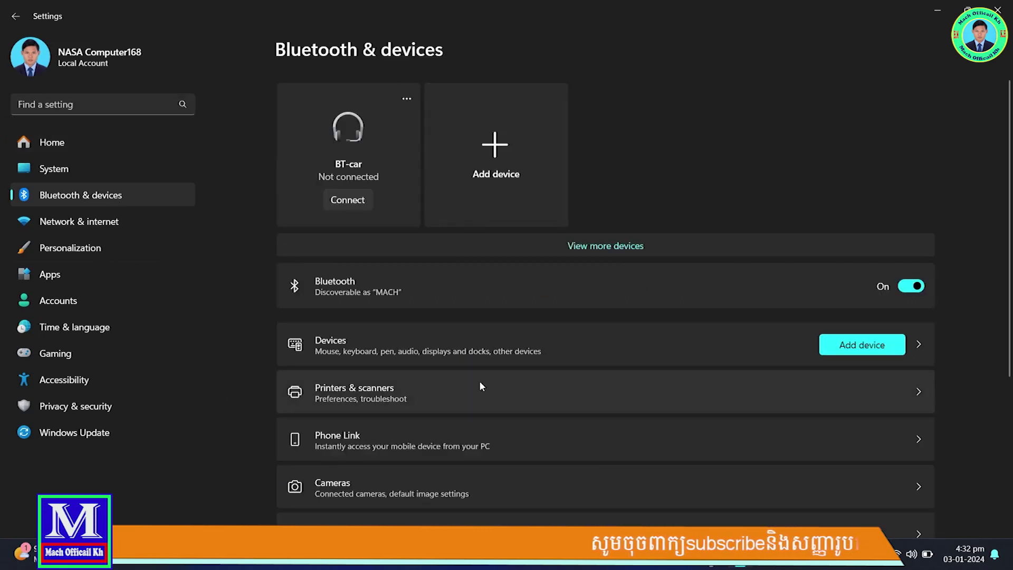
{"action": "scroll", "coordinate": [477, 375], "scroll_direction": "down", "scroll_amount": 2}
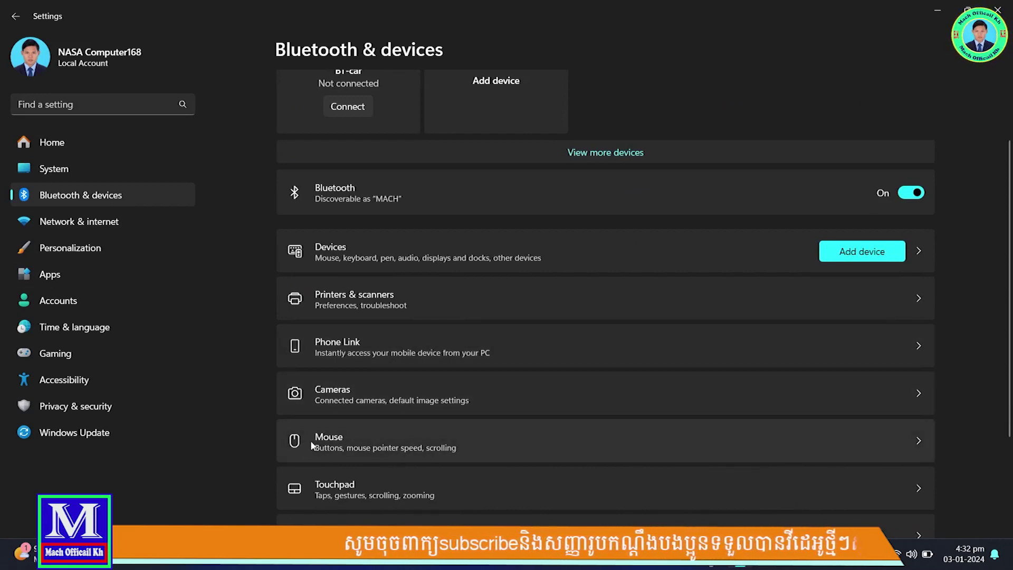
{"action": "scroll", "coordinate": [323, 434], "scroll_direction": "down", "scroll_amount": 2}
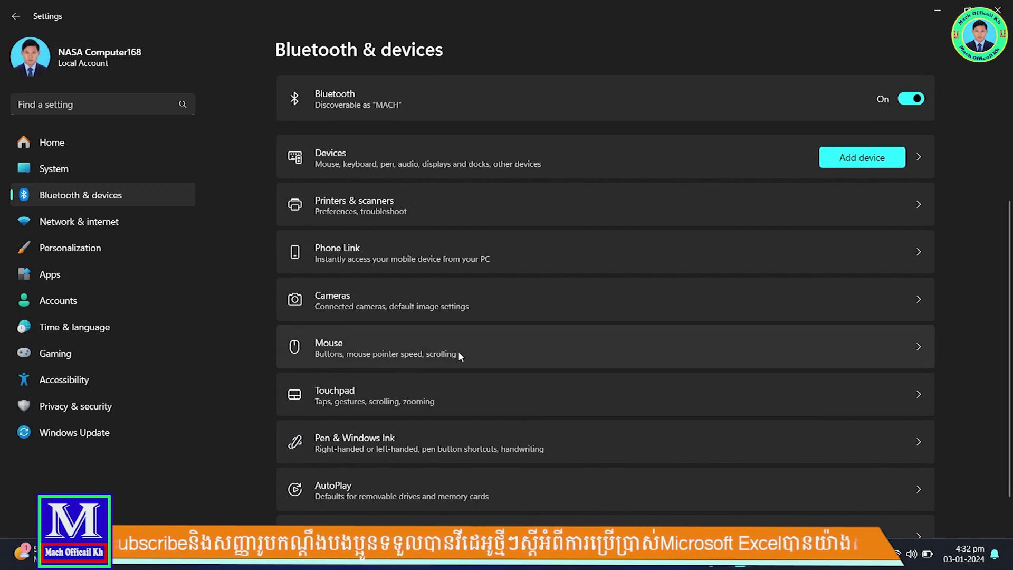
{"action": "left_click", "coordinate": [360, 349]}
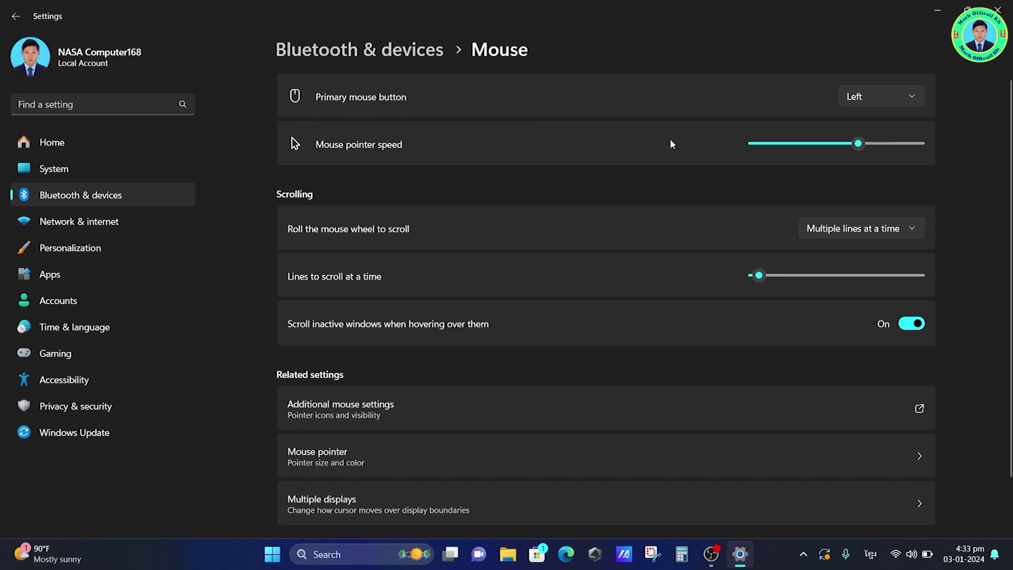
{"action": "left_click", "coordinate": [917, 95]}
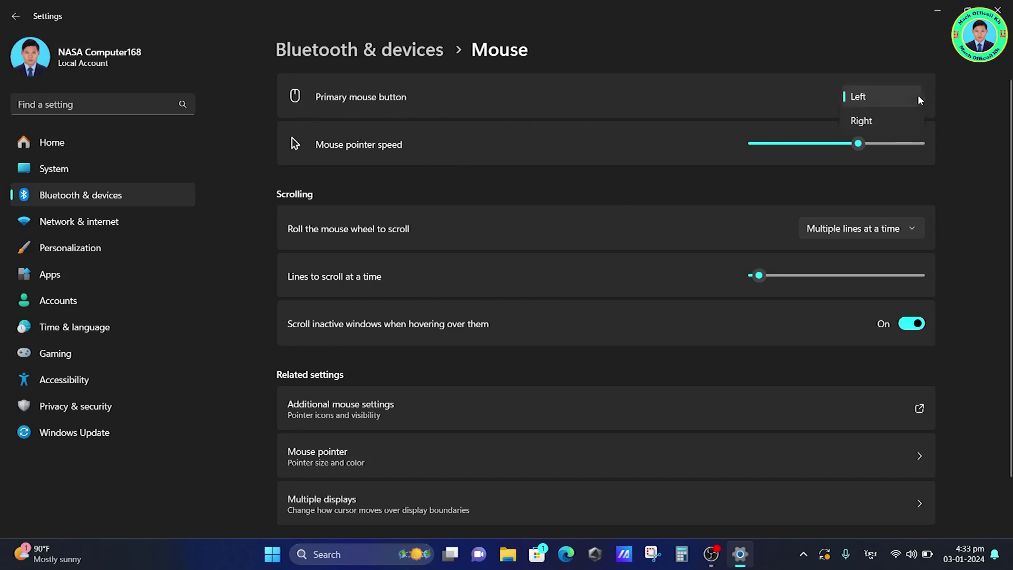
{"action": "key", "text": "Escape"}
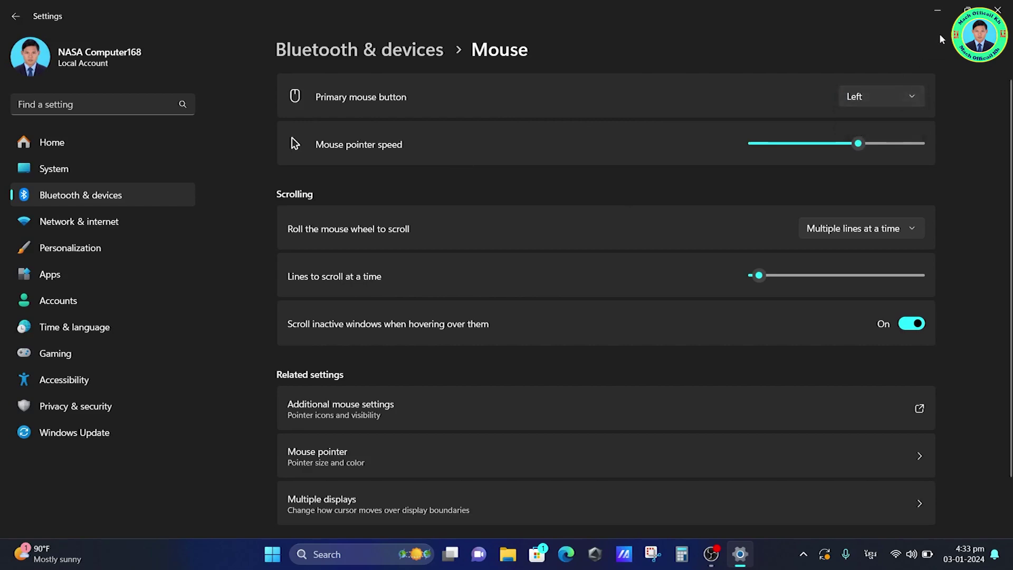
Step: Minimize Settings, refresh the desktop several times, and view the desktop's icon size and arrangement options without changing them
{"action": "left_click", "coordinate": [938, 10]}
{"action": "right_click", "coordinate": [598, 100]}
{"action": "left_click", "coordinate": [633, 156]}
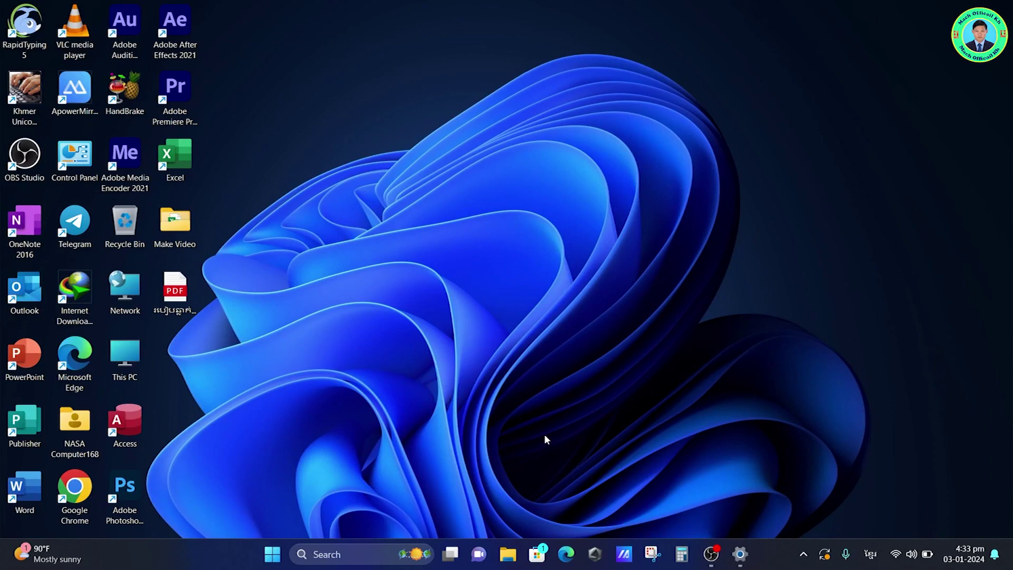
{"action": "right_click", "coordinate": [461, 129]}
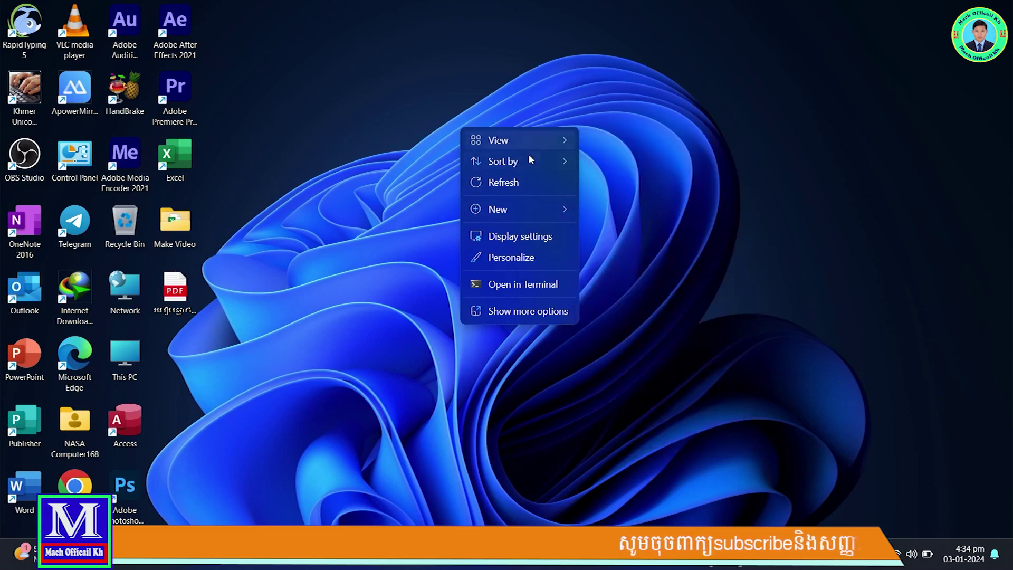
{"action": "mouse_move", "coordinate": [536, 161]}
{"action": "left_click", "coordinate": [533, 179]}
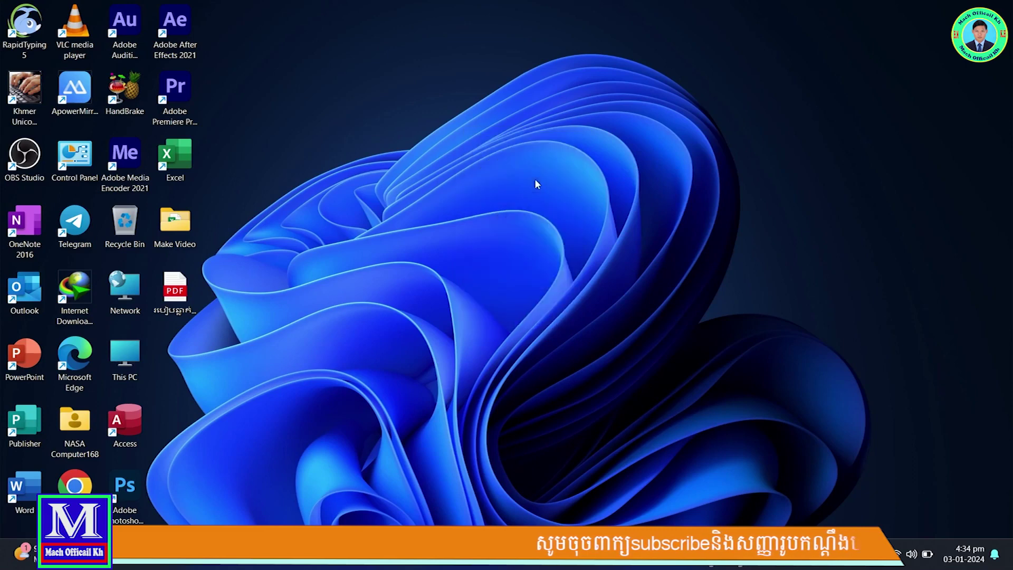
{"action": "right_click", "coordinate": [457, 69]}
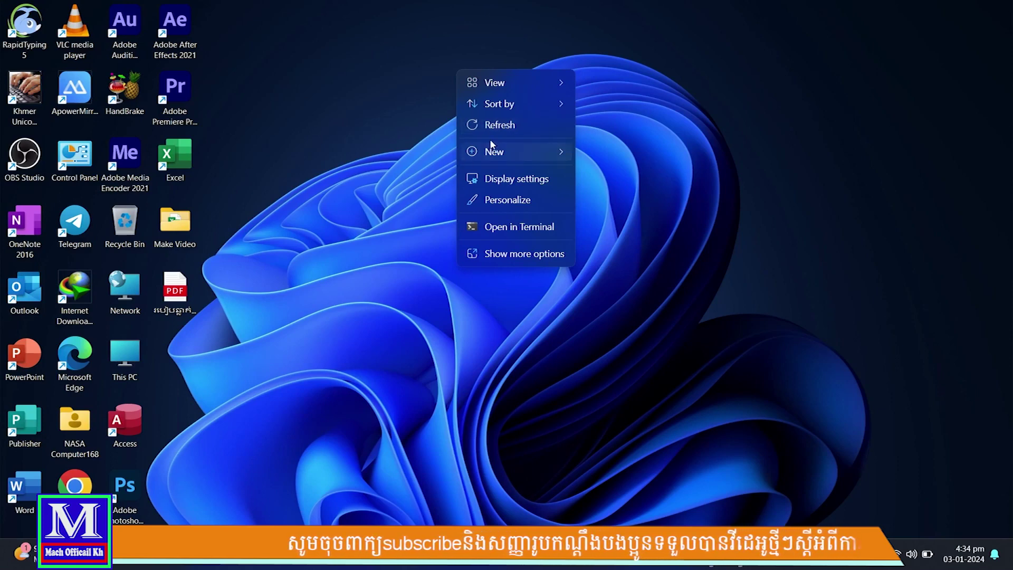
{"action": "left_click", "coordinate": [504, 125]}
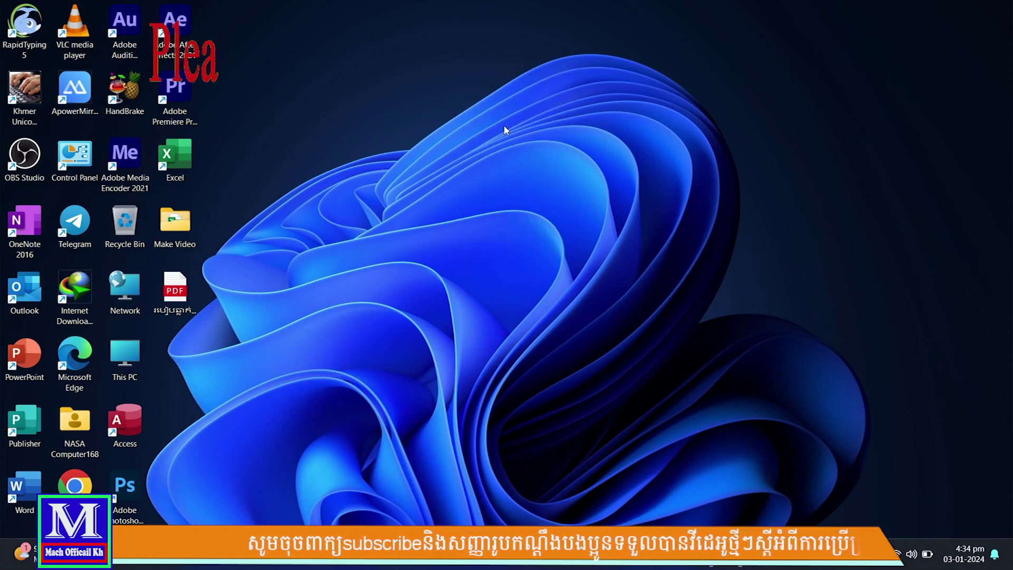
{"action": "right_click", "coordinate": [444, 73]}
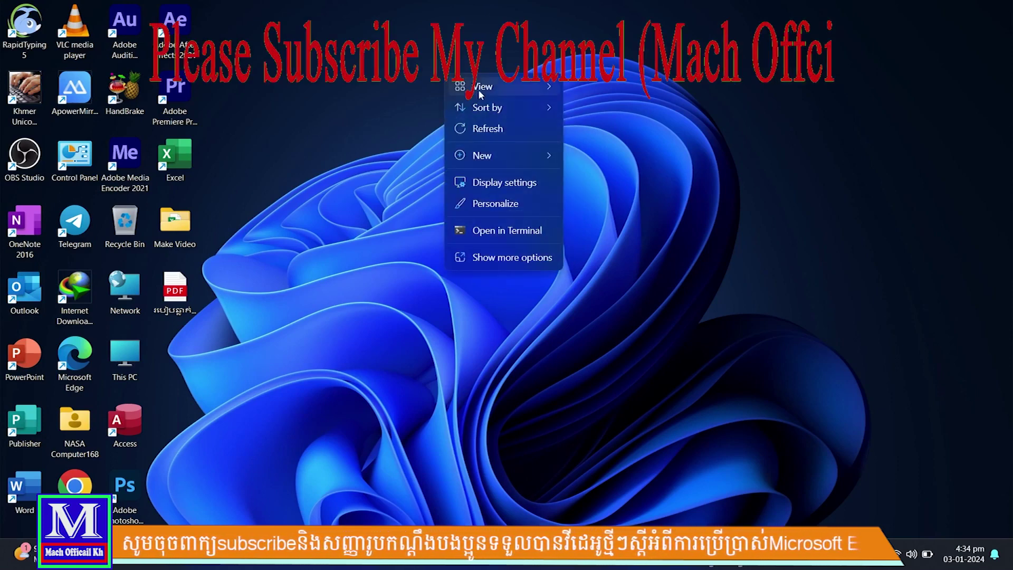
{"action": "mouse_move", "coordinate": [499, 83]}
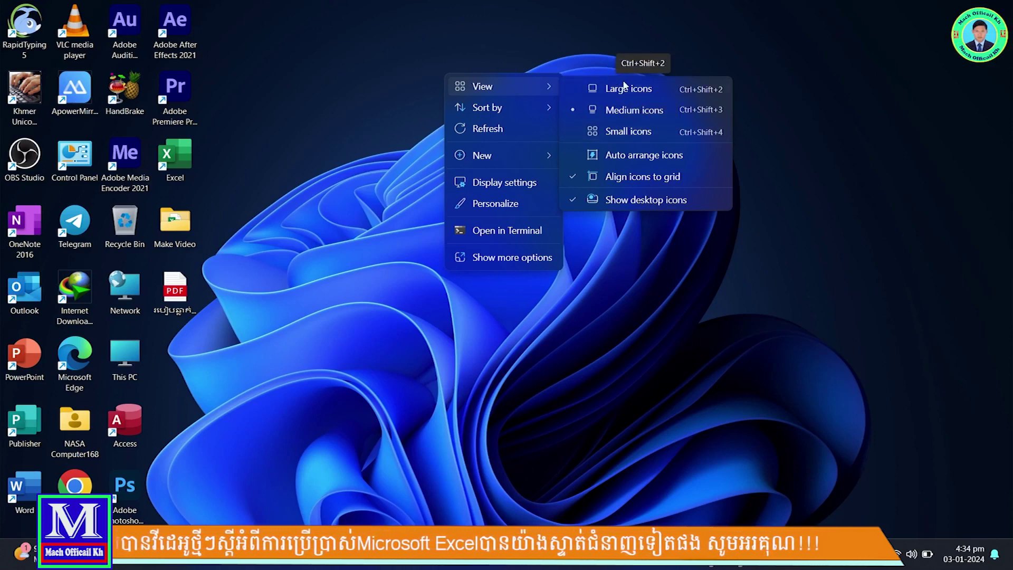
{"action": "left_click", "coordinate": [559, 49]}
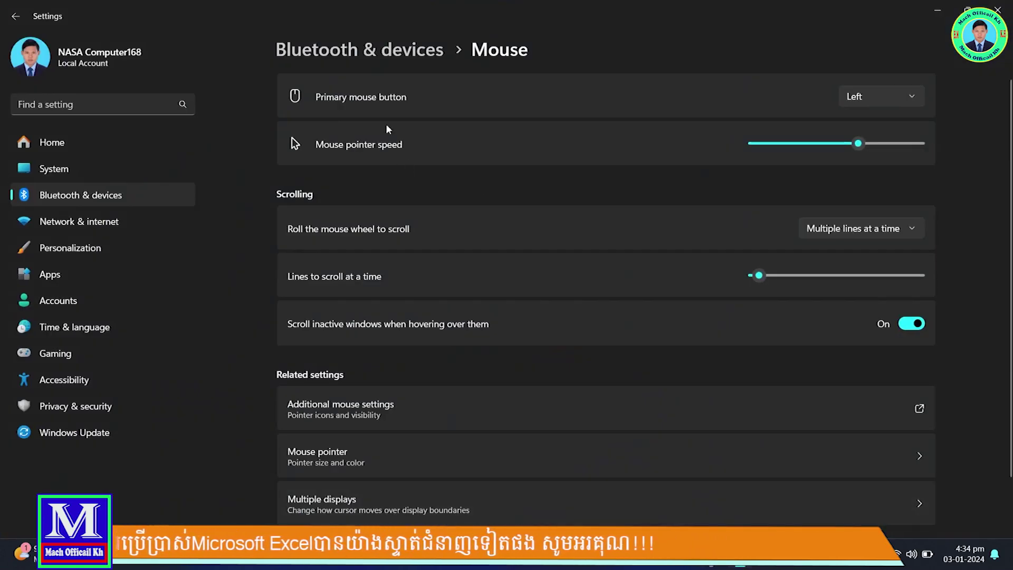
Step: Set the primary mouse button to Right and refresh the desktop twice to test the swapped buttons
{"action": "left_click", "coordinate": [912, 103]}
{"action": "left_click", "coordinate": [879, 122]}
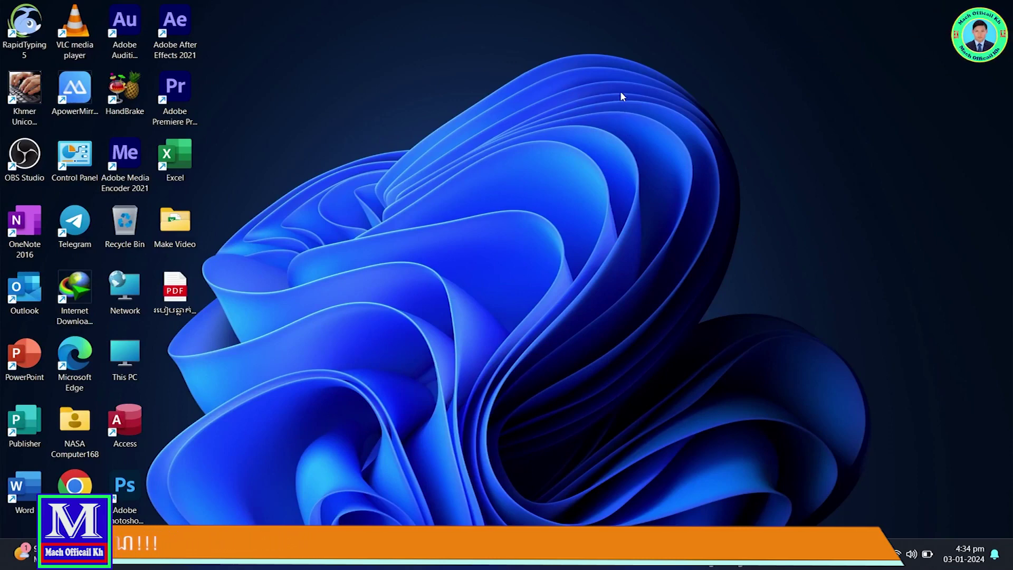
{"action": "right_click", "coordinate": [532, 109]}
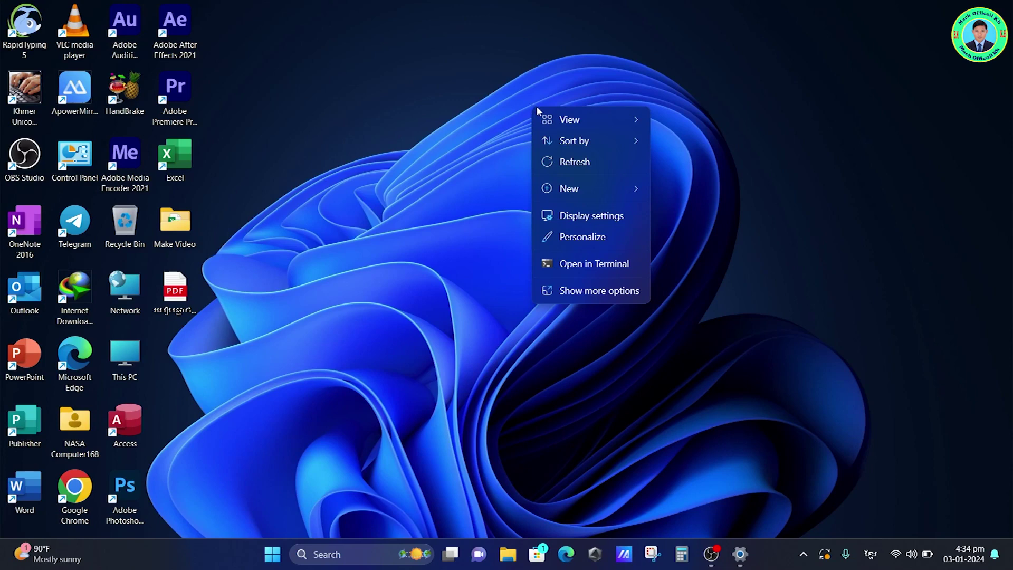
{"action": "left_click", "coordinate": [585, 161]}
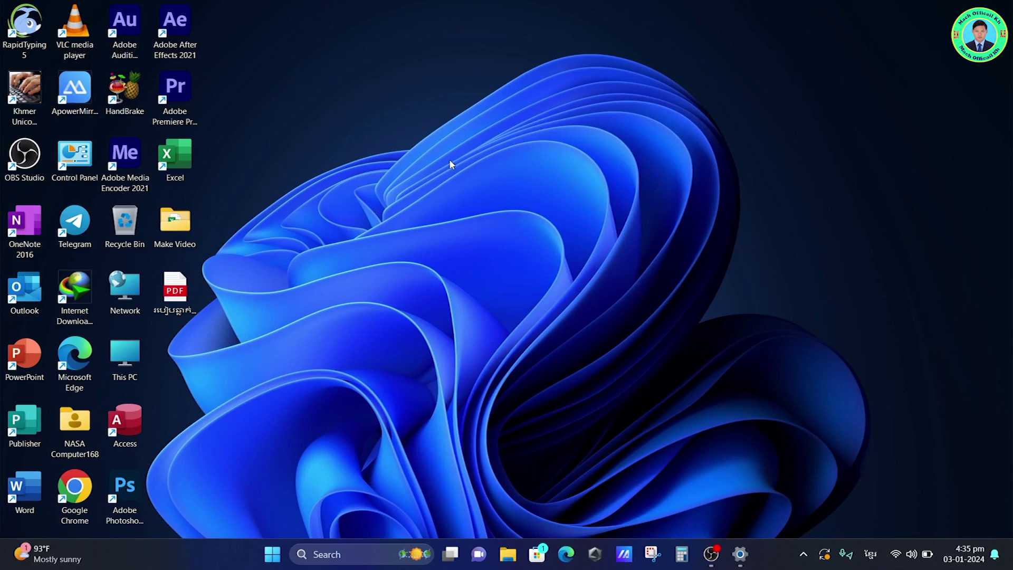
{"action": "right_click", "coordinate": [541, 148]}
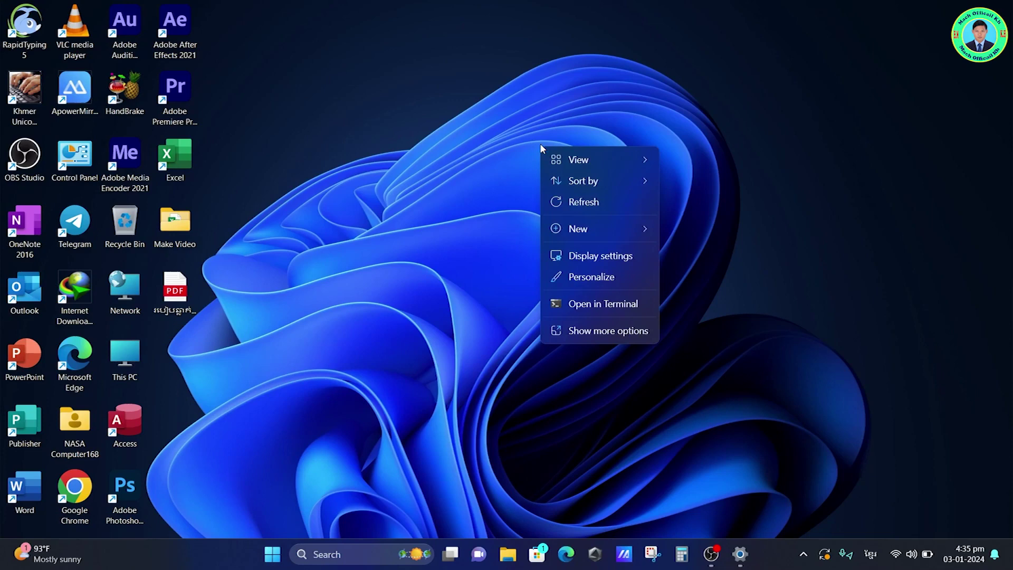
{"action": "left_click", "coordinate": [597, 200]}
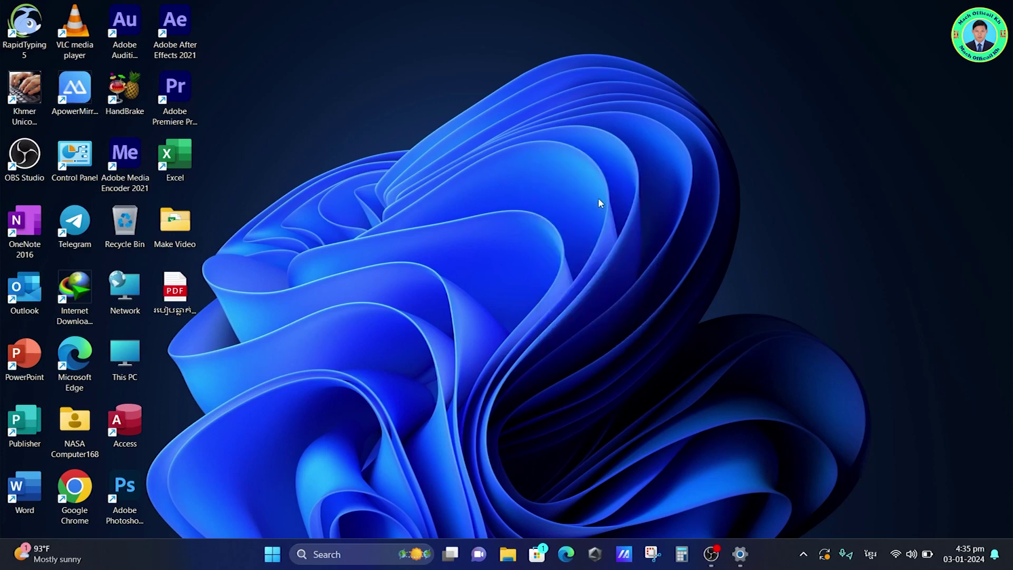
Step: Return to the Mouse settings and set the primary mouse button to Left
{"action": "left_click", "coordinate": [740, 555]}
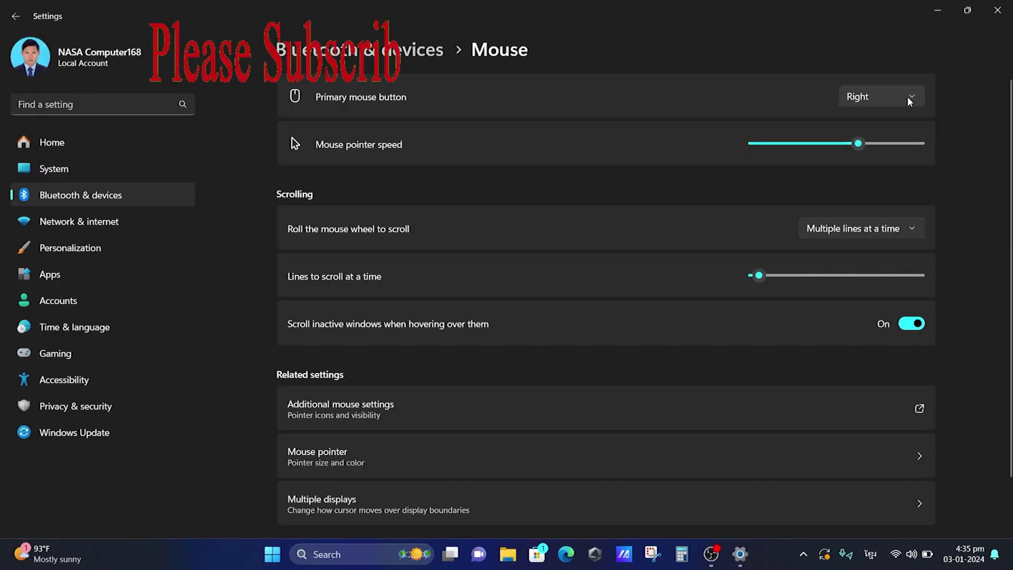
{"action": "left_click", "coordinate": [909, 100]}
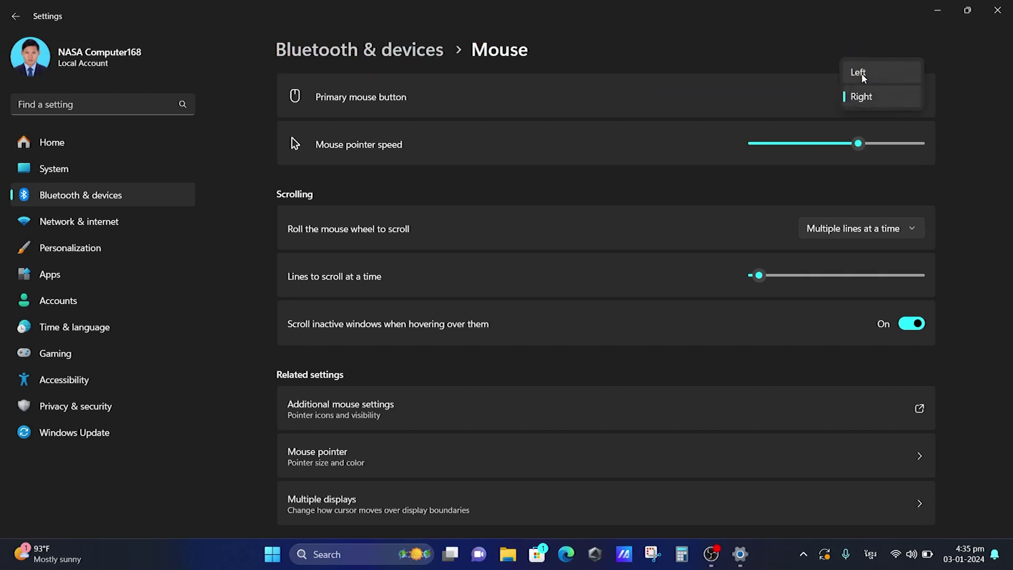
{"action": "left_click", "coordinate": [862, 74]}
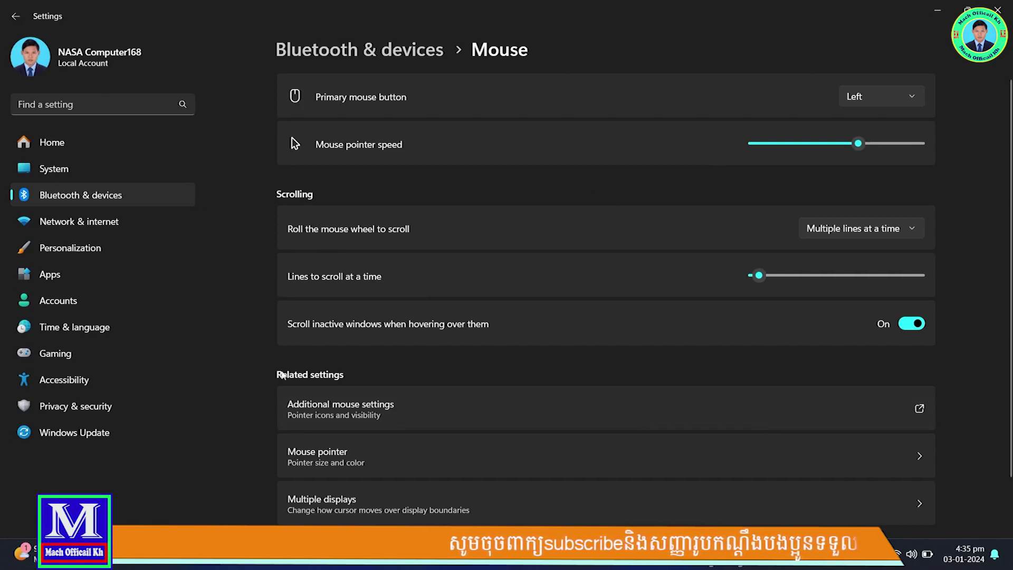
Step: Try slow and faster mouse pointer speeds, leaving the speed near the fast end of its range
{"action": "left_click_drag", "start_coordinate": [803, 144], "coordinate": [763, 150]}
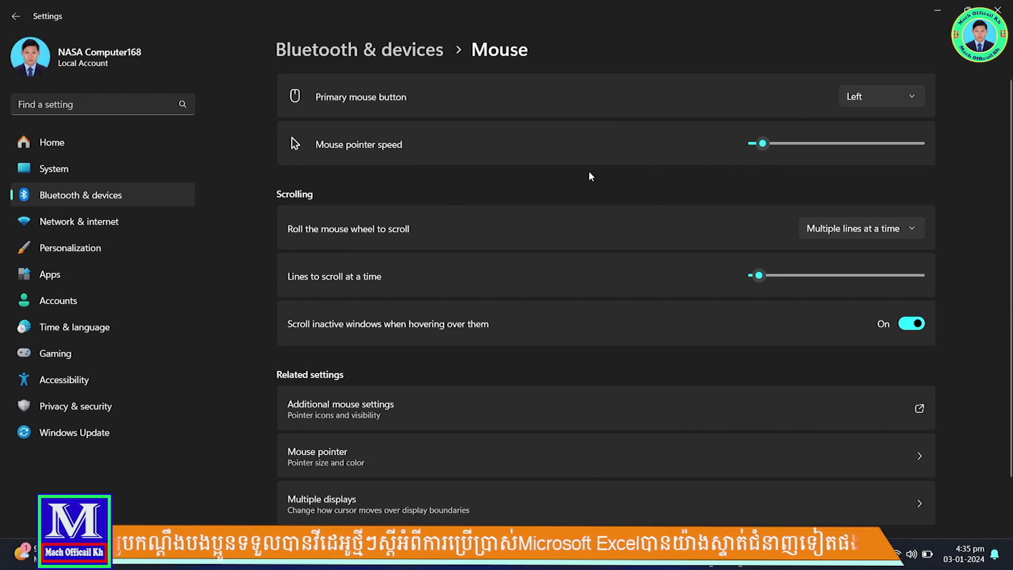
{"action": "left_click_drag", "start_coordinate": [763, 141], "coordinate": [872, 148]}
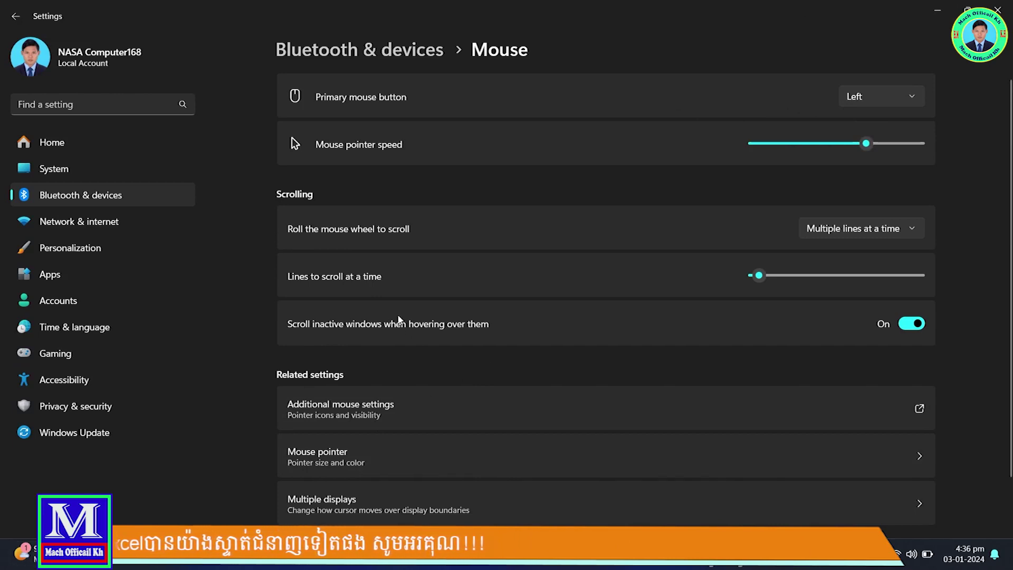
{"action": "left_click_drag", "start_coordinate": [868, 142], "coordinate": [911, 143]}
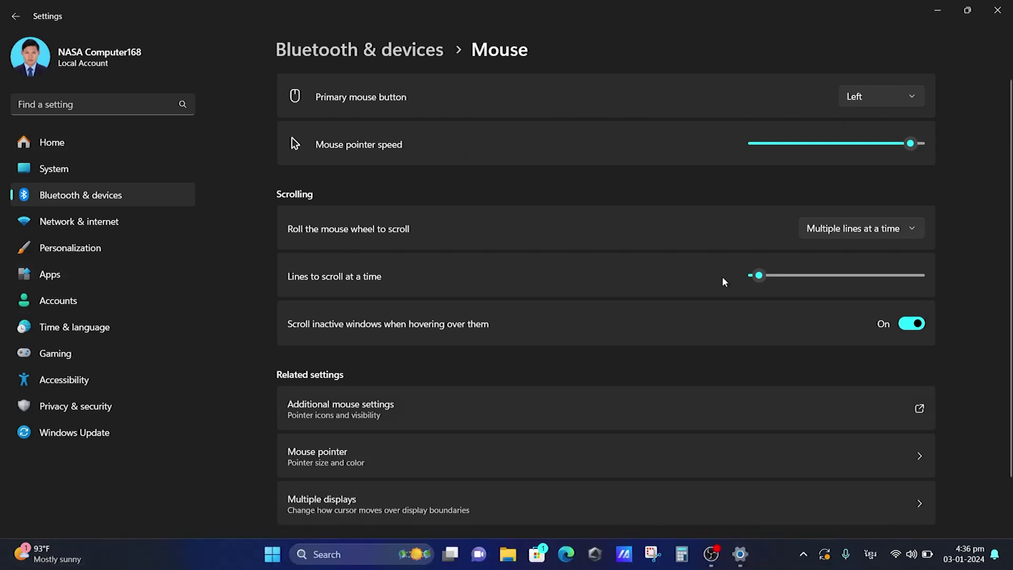
{"action": "left_click_drag", "start_coordinate": [904, 145], "coordinate": [899, 143]}
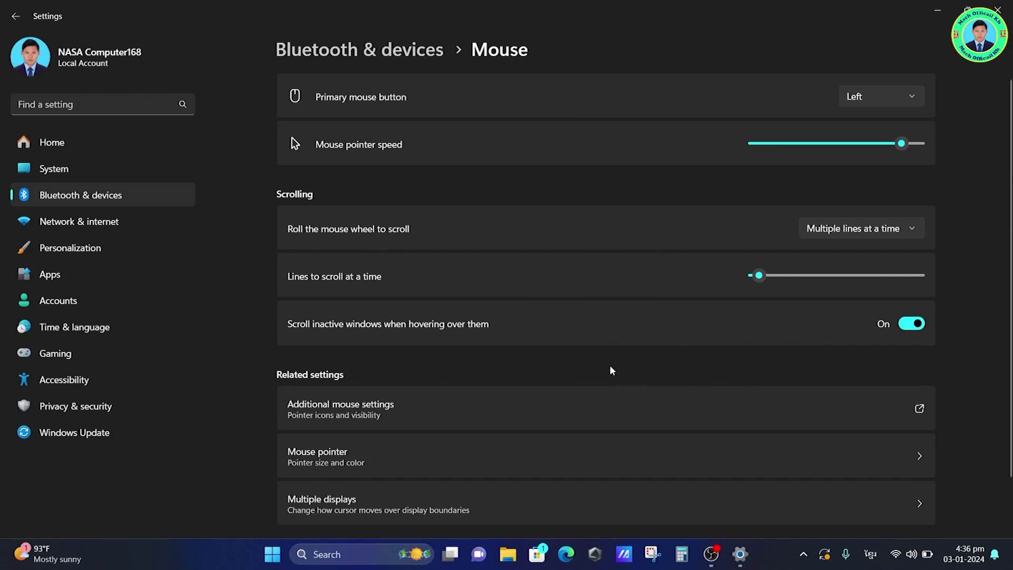
Step: Test the mouse wheel on the Mouse settings page with the existing number of lines per scroll
{"action": "scroll", "coordinate": [634, 320], "scroll_direction": "down", "scroll_amount": 2}
{"action": "scroll", "coordinate": [634, 321], "scroll_direction": "up", "scroll_amount": 2}
{"action": "scroll", "coordinate": [634, 324], "scroll_direction": "down", "scroll_amount": 2}
{"action": "scroll", "coordinate": [633, 330], "scroll_direction": "up", "scroll_amount": 2}
{"action": "scroll", "coordinate": [633, 330], "scroll_direction": "down", "scroll_amount": 2}
{"action": "scroll", "coordinate": [624, 334], "scroll_direction": "up", "scroll_amount": 1}
{"action": "scroll", "coordinate": [624, 334], "scroll_direction": "down", "scroll_amount": 1}
{"action": "scroll", "coordinate": [627, 335], "scroll_direction": "up", "scroll_amount": 1}
{"action": "scroll", "coordinate": [626, 334], "scroll_direction": "down", "scroll_amount": 1}
{"action": "scroll", "coordinate": [627, 335], "scroll_direction": "up", "scroll_amount": 1}
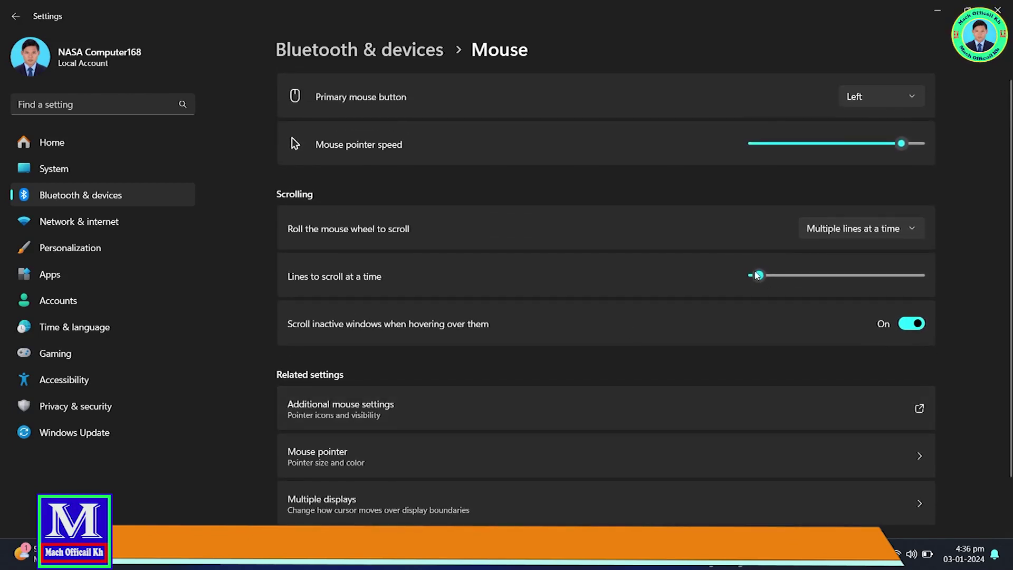
Step: Set the lines to scroll at a time to 53 and test the mouse wheel on the same page
{"action": "left_click_drag", "start_coordinate": [758, 274], "coordinate": [842, 284]}
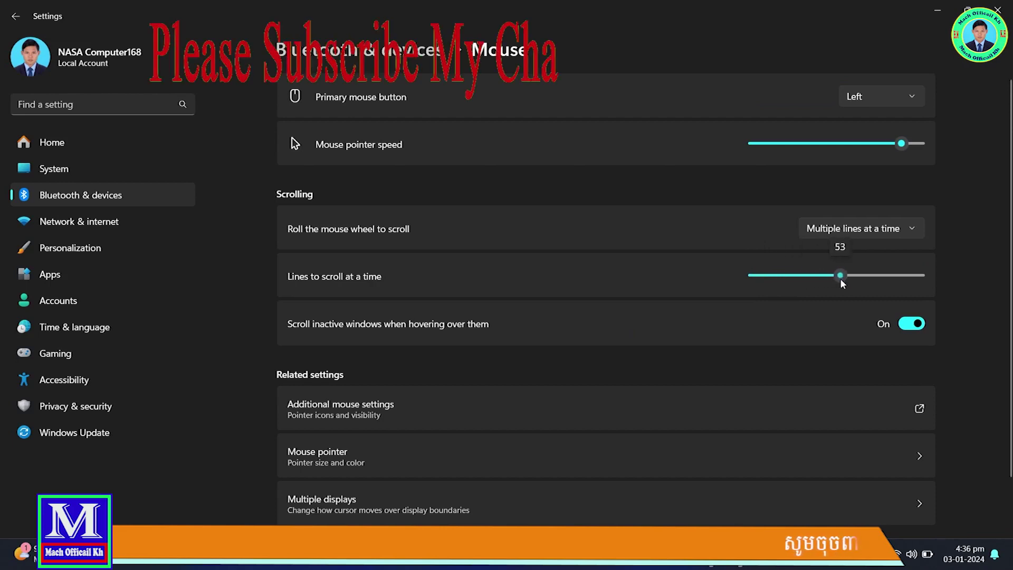
{"action": "scroll", "coordinate": [585, 159], "scroll_direction": "down", "scroll_amount": 2}
{"action": "scroll", "coordinate": [591, 168], "scroll_direction": "up", "scroll_amount": 2}
{"action": "scroll", "coordinate": [595, 174], "scroll_direction": "down", "scroll_amount": 2}
{"action": "scroll", "coordinate": [594, 174], "scroll_direction": "up", "scroll_amount": 2}
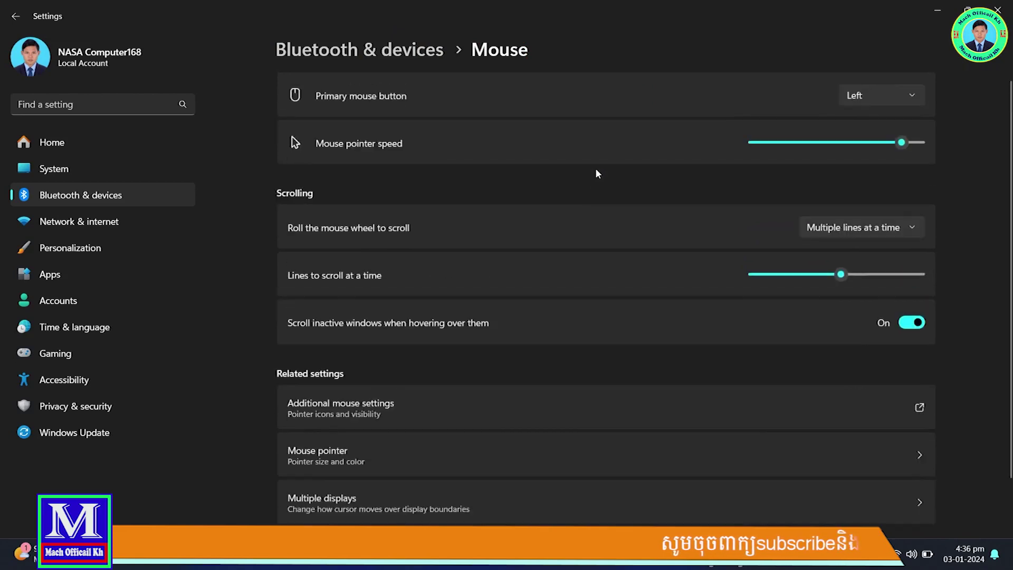
Step: Minimize Settings, refresh the desktop, and open the Excel workbook in the Make Video folder
{"action": "left_click", "coordinate": [943, 16]}
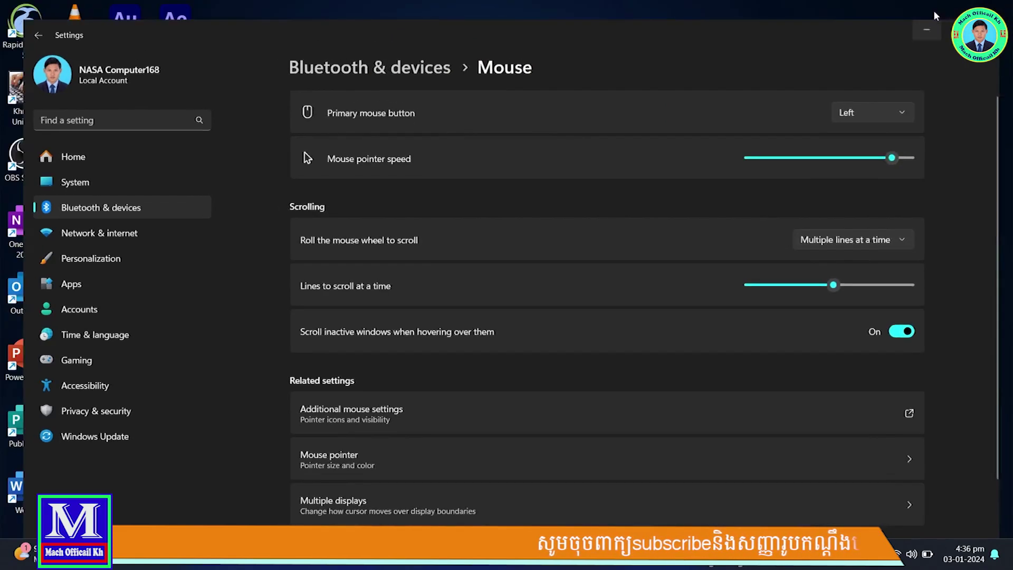
{"action": "right_click", "coordinate": [566, 87]}
{"action": "left_click", "coordinate": [635, 148]}
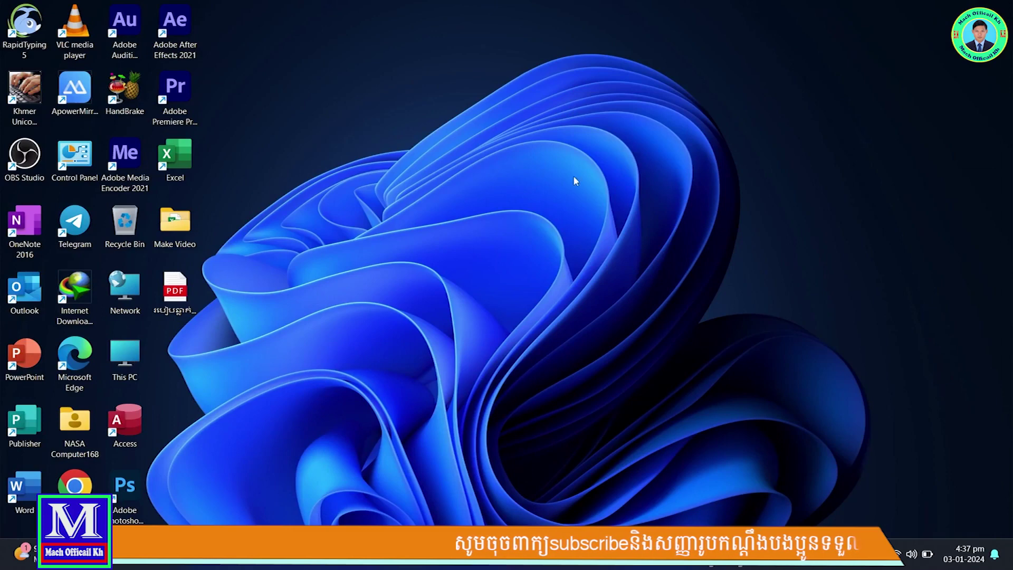
{"action": "double_click", "coordinate": [177, 224]}
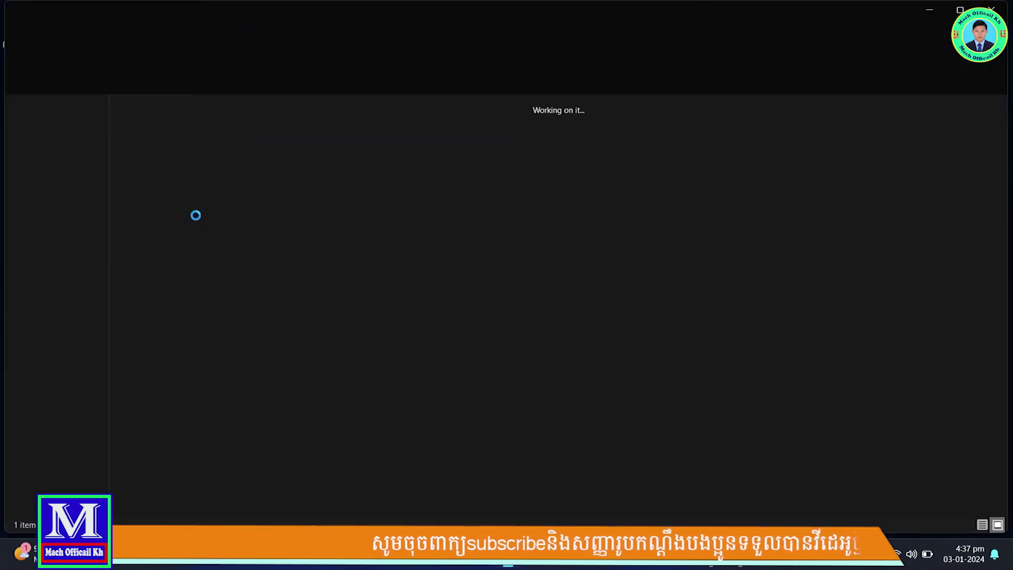
{"action": "left_click", "coordinate": [149, 150]}
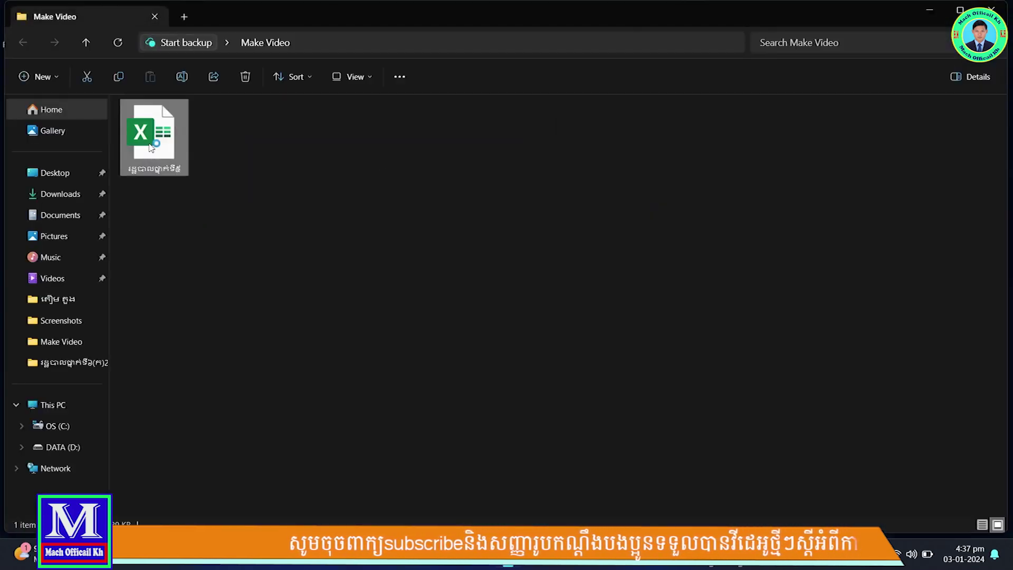
Step: Open the workbook without updating its external links and switch to the បញ្ជីរាយនាមសិស្ស sheet
{"action": "double_click", "coordinate": [151, 148]}
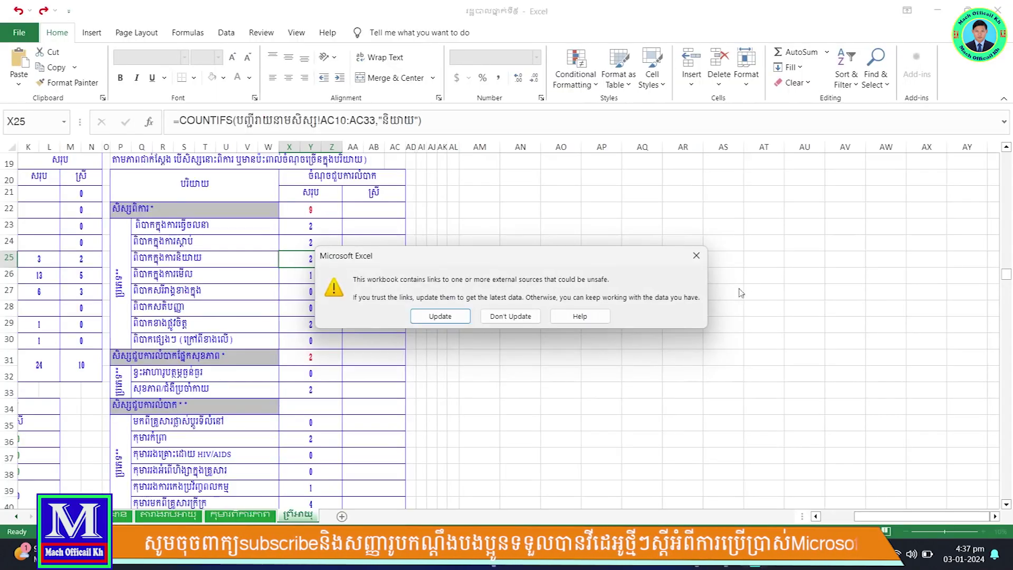
{"action": "left_click", "coordinate": [510, 315]}
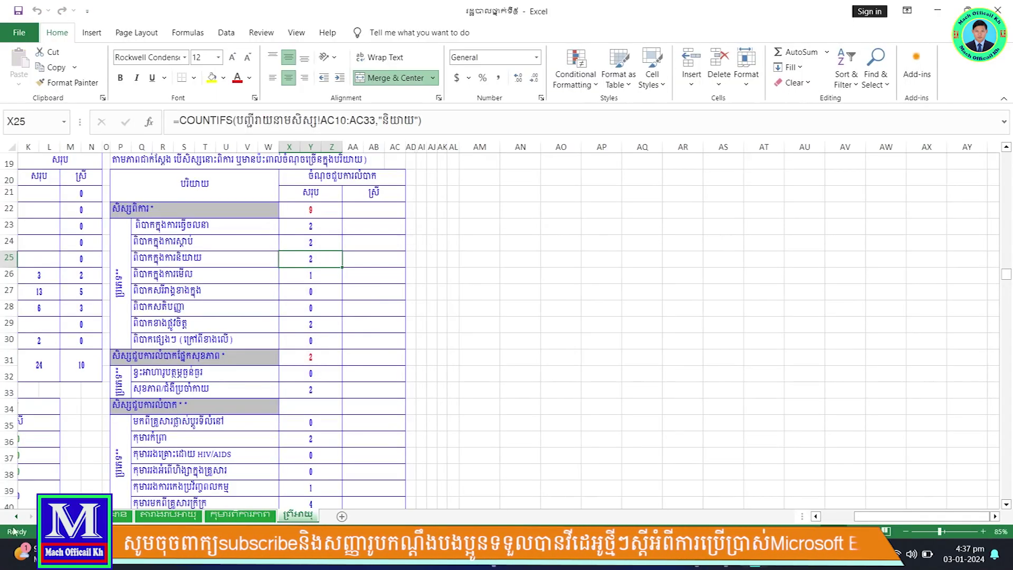
{"action": "left_click", "coordinate": [19, 517]}
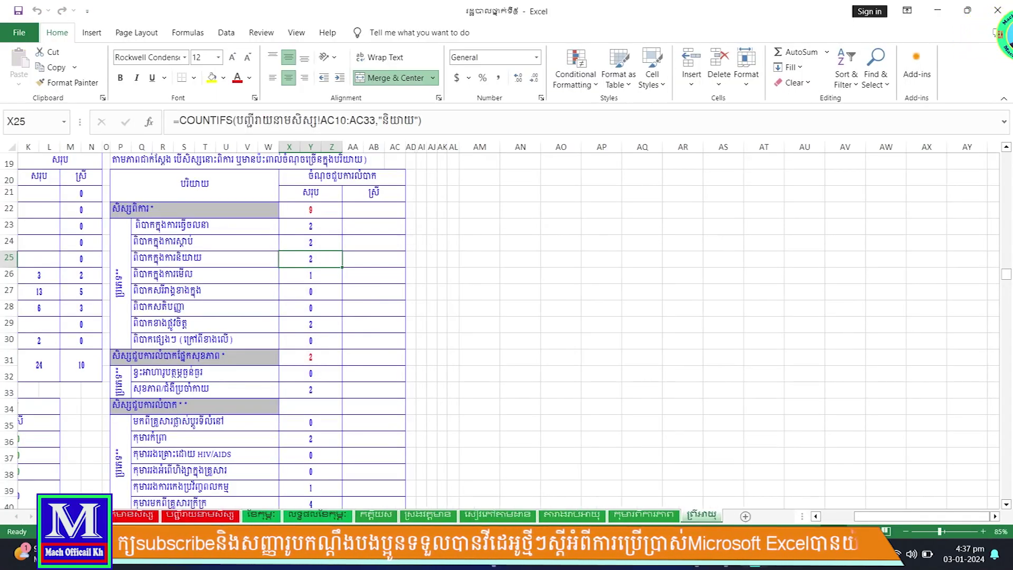
{"action": "left_click", "coordinate": [202, 516]}
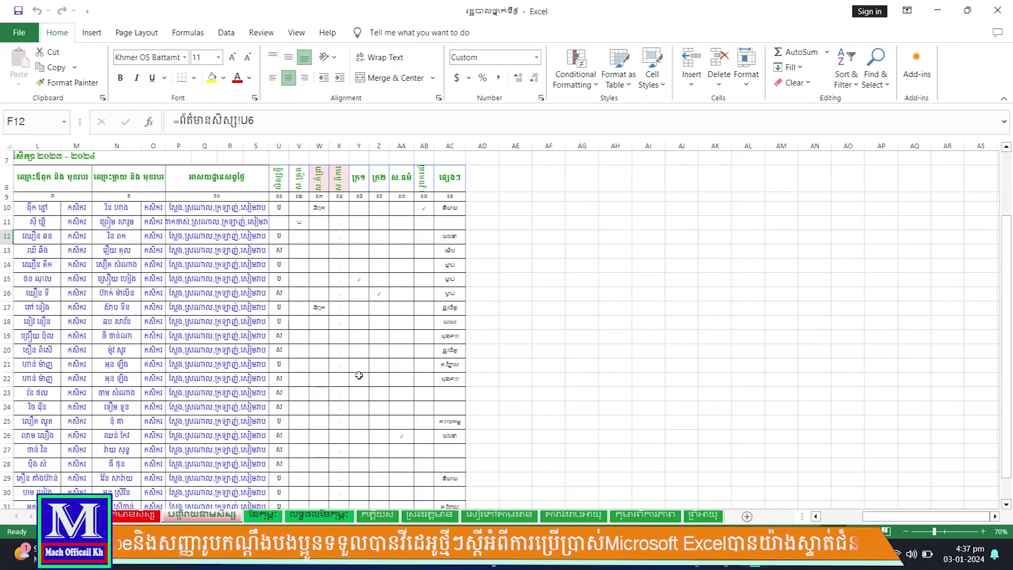
Step: Test the fast mouse wheel setting by scrolling the student list down and back up to row 1 twice
{"action": "scroll", "coordinate": [357, 369], "scroll_direction": "down", "scroll_amount": 15}
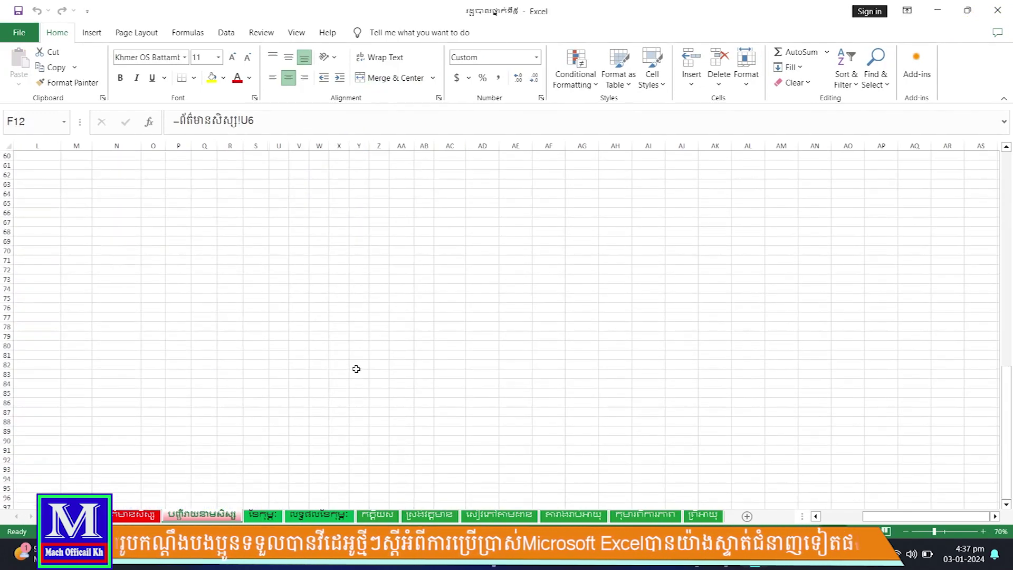
{"action": "scroll", "coordinate": [356, 368], "scroll_direction": "up", "scroll_amount": 20}
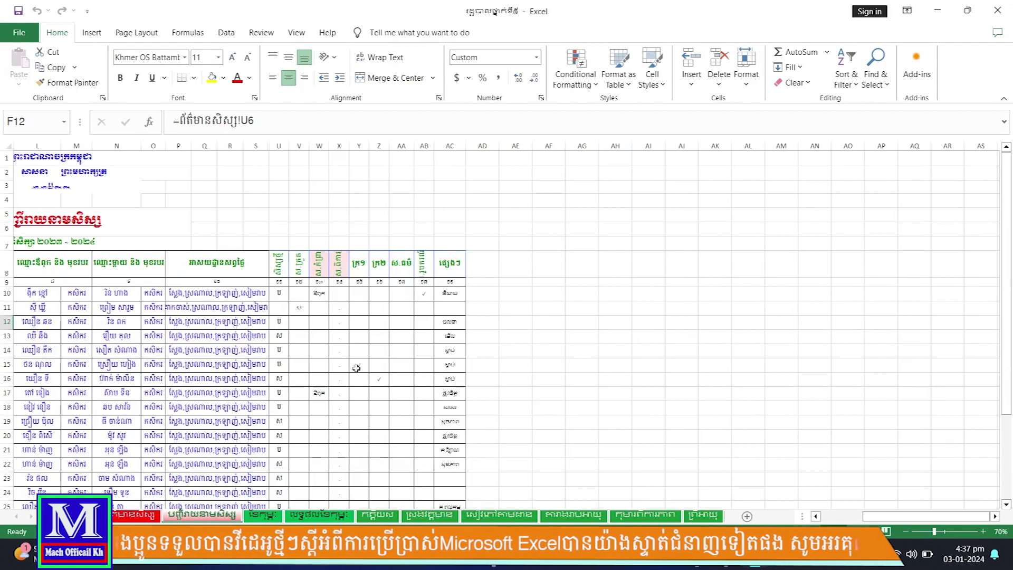
{"action": "scroll", "coordinate": [355, 368], "scroll_direction": "down", "scroll_amount": 15}
{"action": "scroll", "coordinate": [354, 367], "scroll_direction": "up", "scroll_amount": 18}
Step: Switch to Settings, minimize the Make Video folder, reduce the lines to scroll at a time to slightly above 1, and return to the workbook
{"action": "mouse_move", "coordinate": [728, 564]}
{"action": "left_click", "coordinate": [705, 475]}
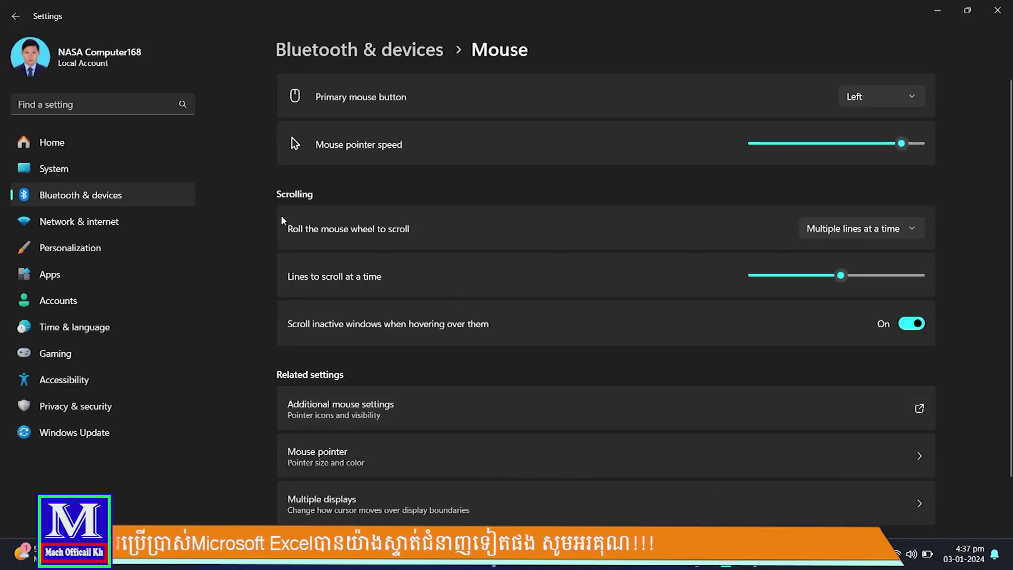
{"action": "left_click_drag", "start_coordinate": [840, 278], "coordinate": [766, 280]}
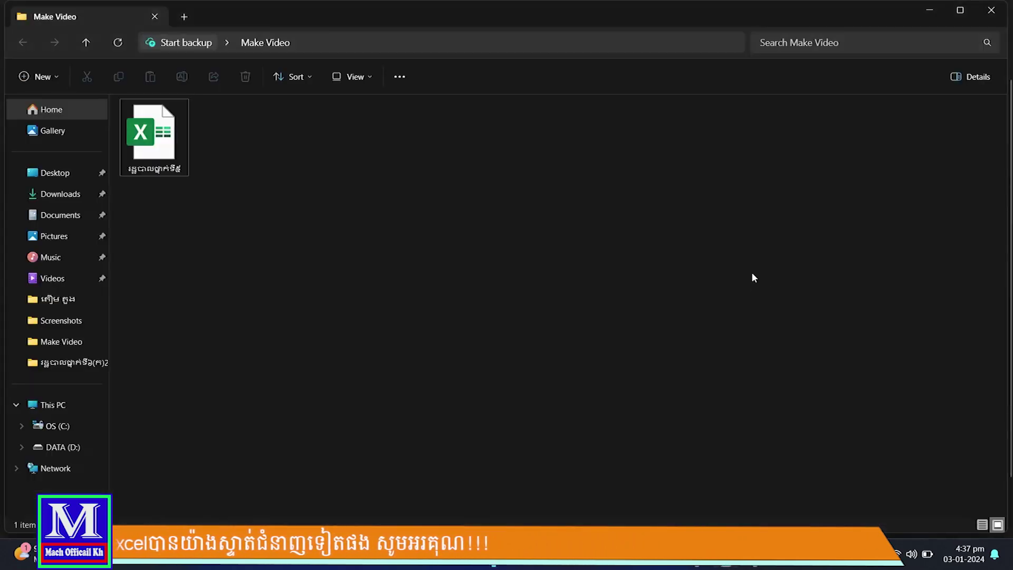
{"action": "left_click", "coordinate": [931, 10]}
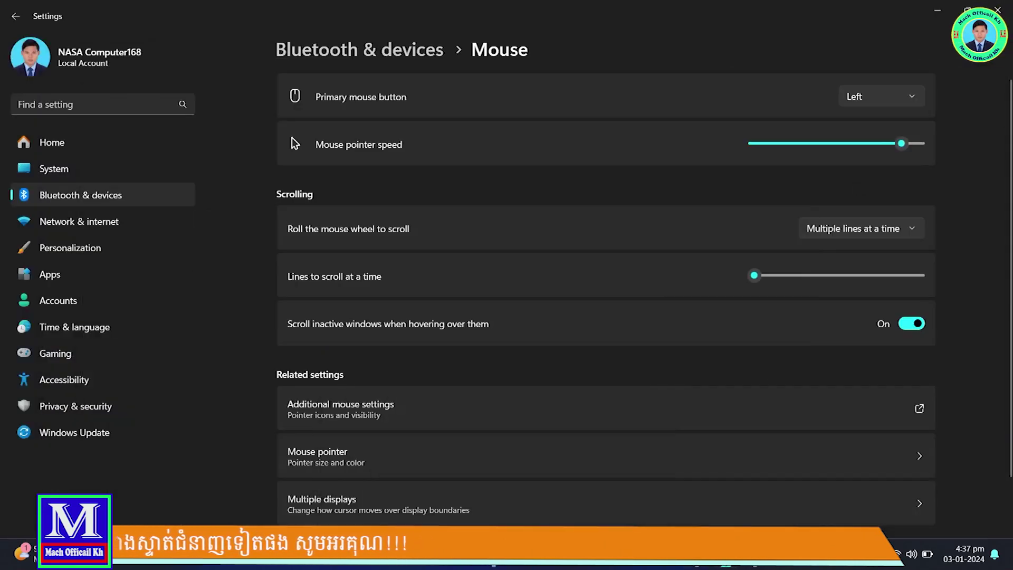
{"action": "left_click", "coordinate": [760, 276]}
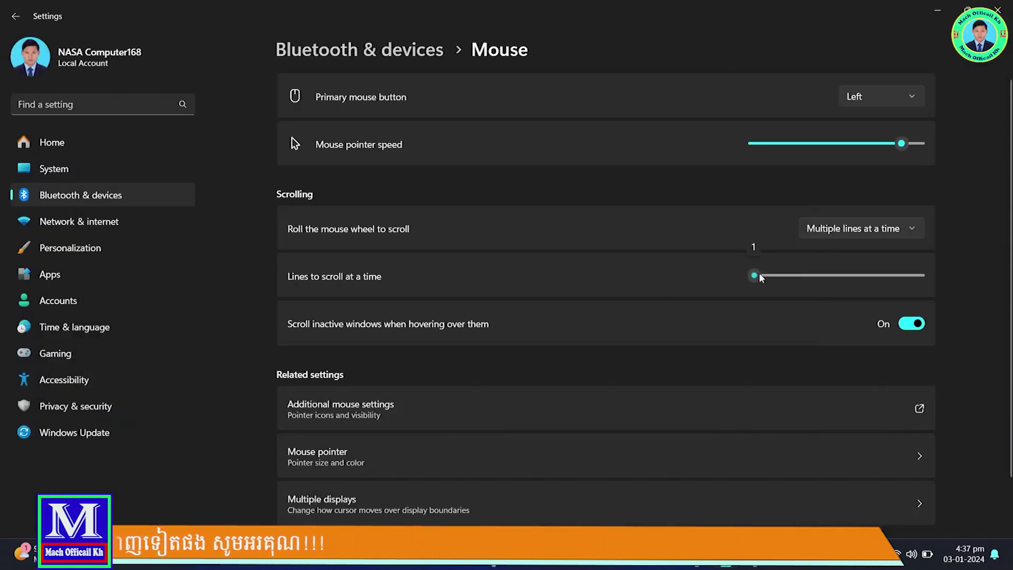
{"action": "left_click_drag", "start_coordinate": [762, 278], "coordinate": [766, 278]}
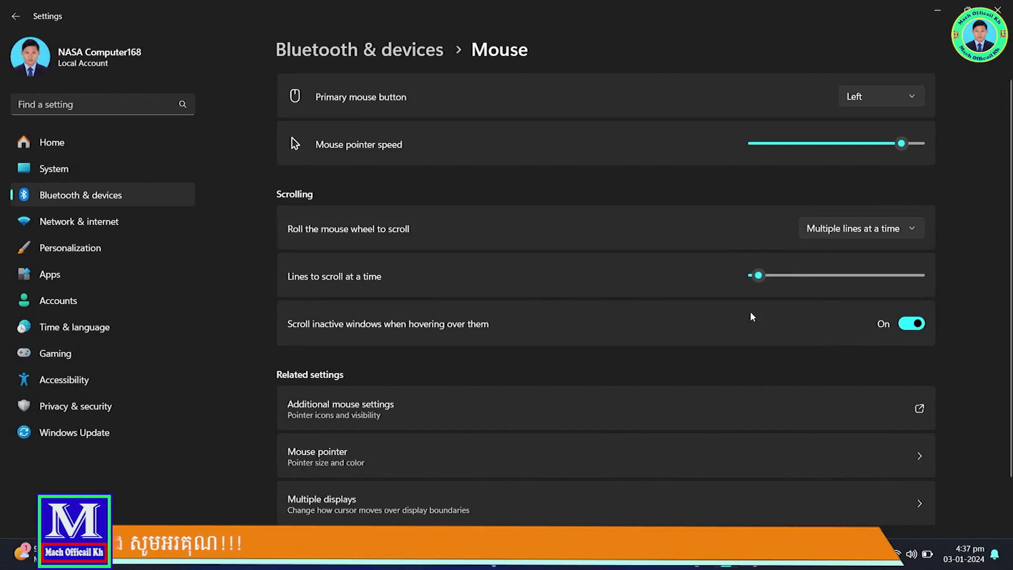
{"action": "left_click", "coordinate": [937, 11]}
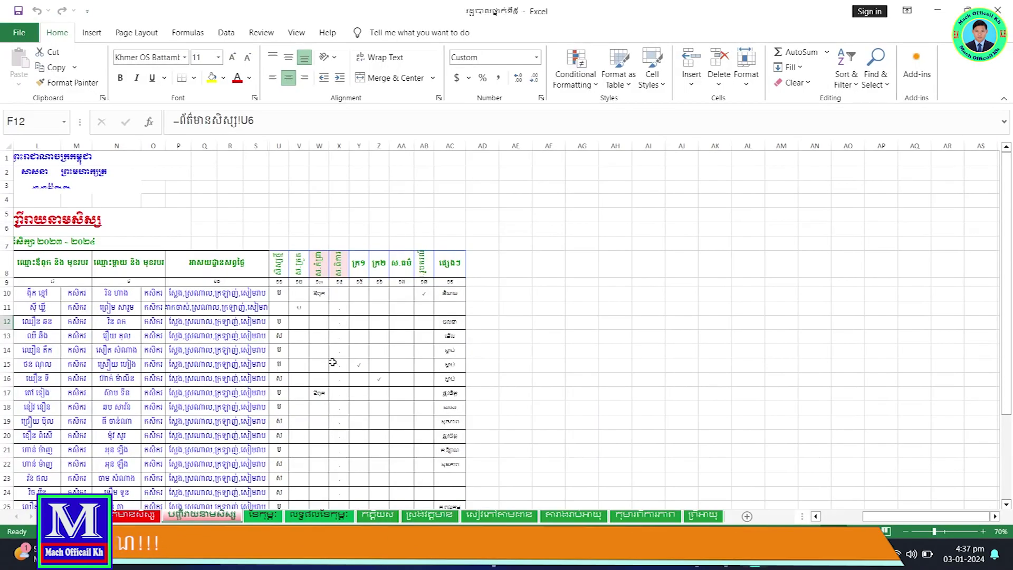
Step: Test the reduced mouse wheel setting by scrolling down past the student list and back to row 1
{"action": "scroll", "coordinate": [244, 352], "scroll_direction": "down", "scroll_amount": 13}
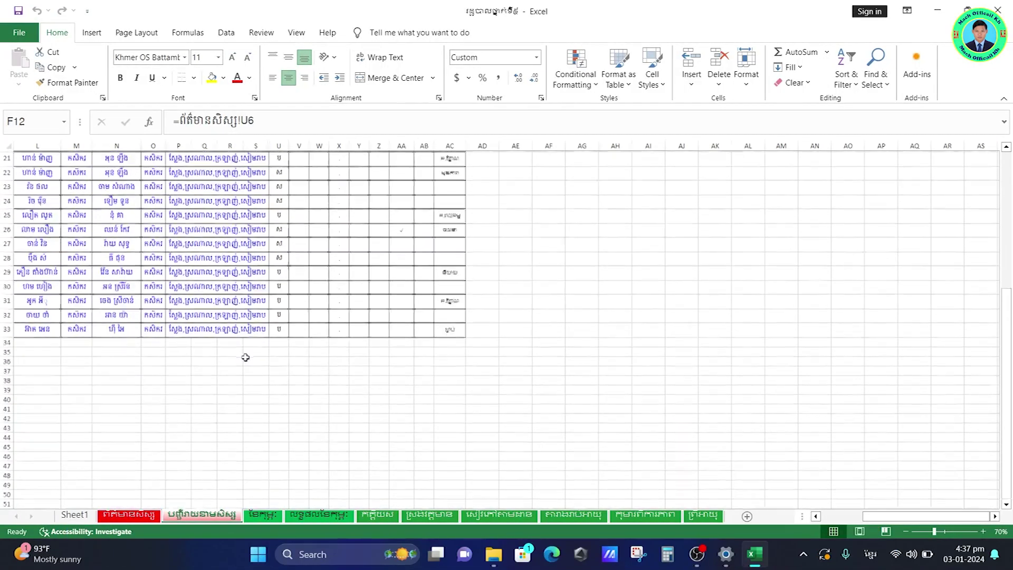
{"action": "scroll", "coordinate": [245, 358], "scroll_direction": "down", "scroll_amount": 2}
{"action": "scroll", "coordinate": [246, 357], "scroll_direction": "up", "scroll_amount": 16}
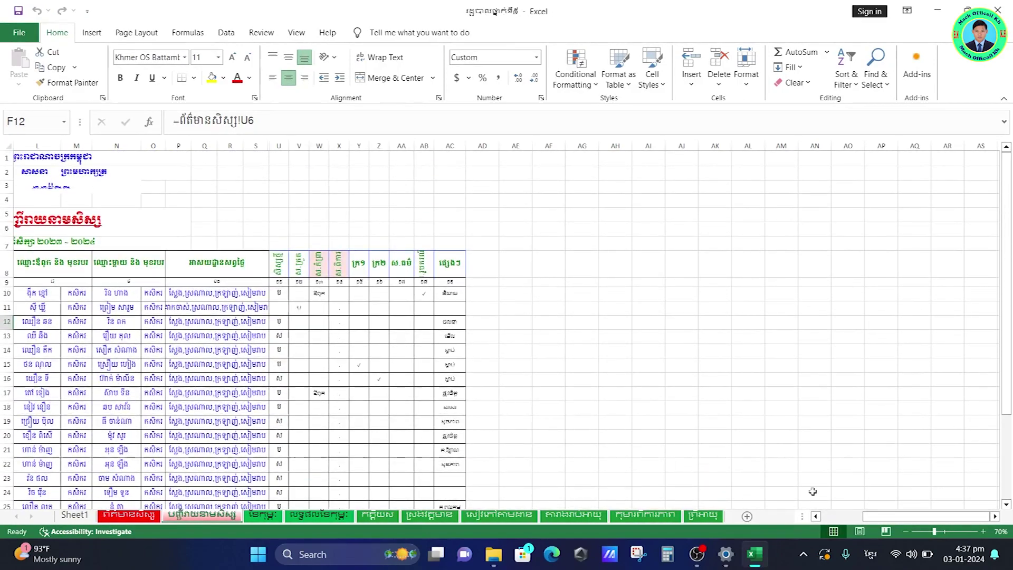
Step: Bring the sheet's first columns into view and repeat the mouse wheel test up and down the full student list
{"action": "left_click_drag", "start_coordinate": [915, 516], "coordinate": [876, 532]}
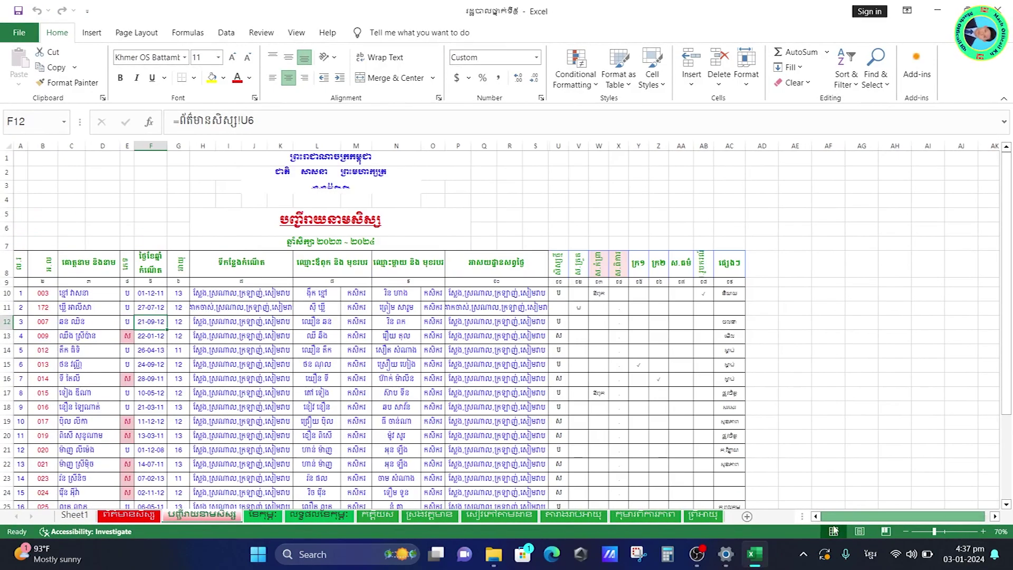
{"action": "scroll", "coordinate": [297, 323], "scroll_direction": "down", "scroll_amount": 4}
{"action": "scroll", "coordinate": [297, 322], "scroll_direction": "up", "scroll_amount": 4}
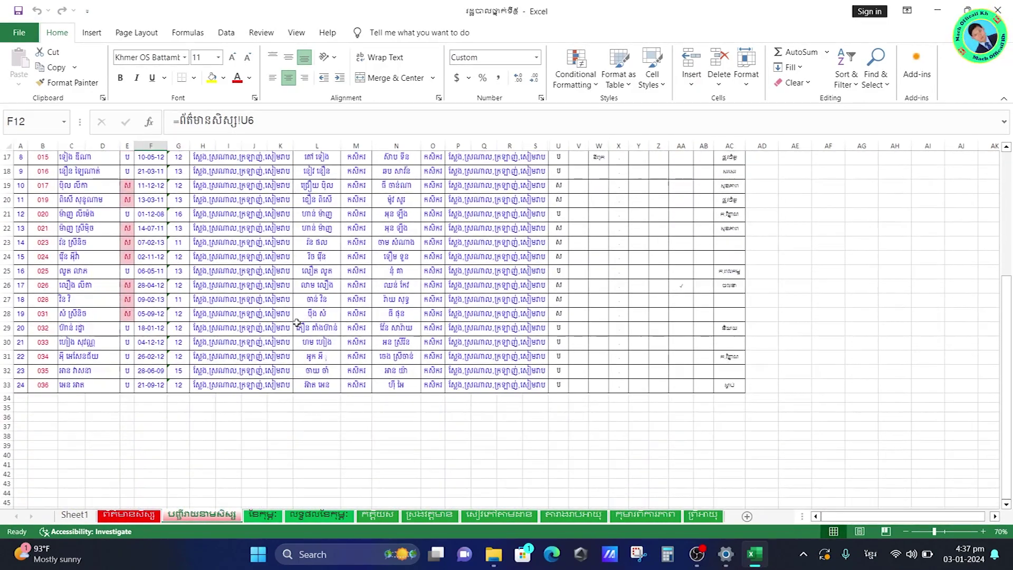
{"action": "scroll", "coordinate": [297, 323], "scroll_direction": "down", "scroll_amount": 5}
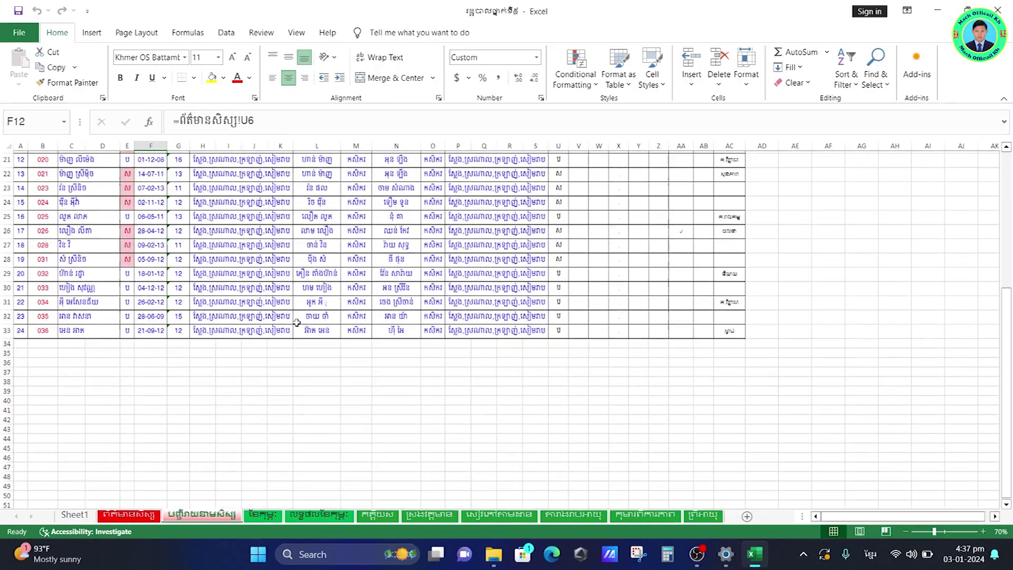
{"action": "scroll", "coordinate": [297, 322], "scroll_direction": "up", "scroll_amount": 6}
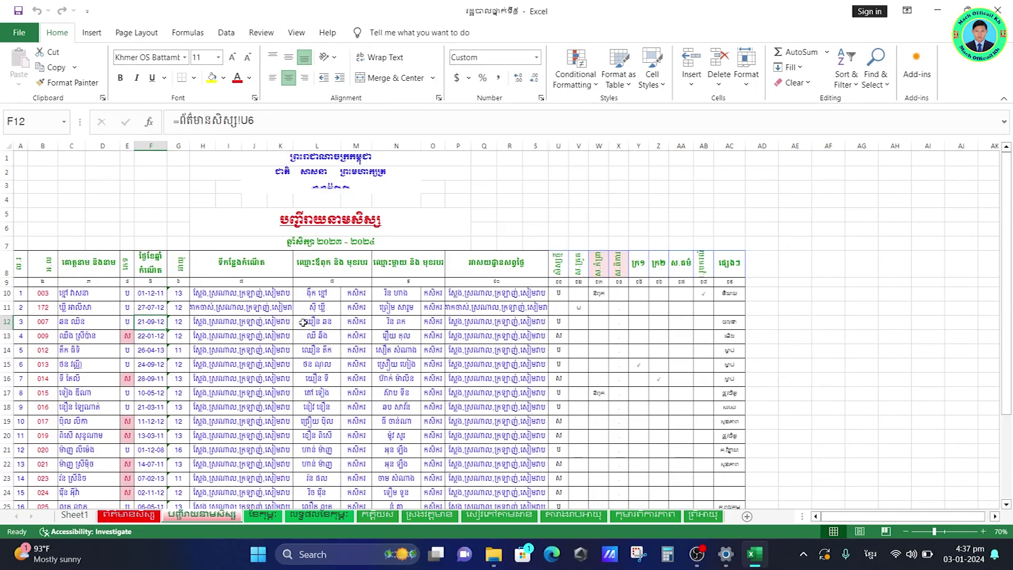
{"action": "scroll", "coordinate": [302, 323], "scroll_direction": "down", "scroll_amount": 9}
Step: Close the workbook, switch back to Settings, and test the mouse wheel on the Mouse page
{"action": "left_click", "coordinate": [999, 7]}
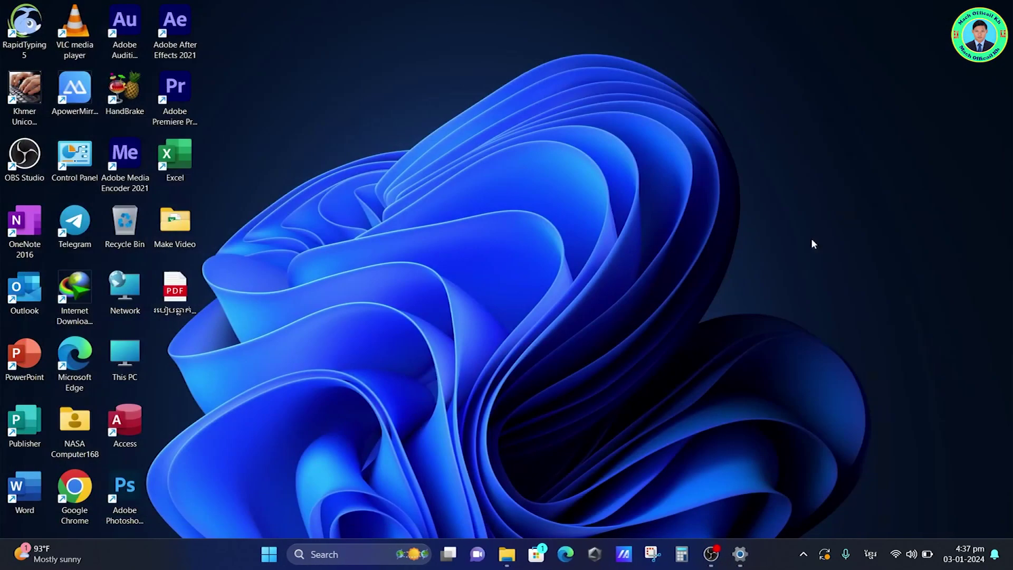
{"action": "left_click", "coordinate": [740, 555]}
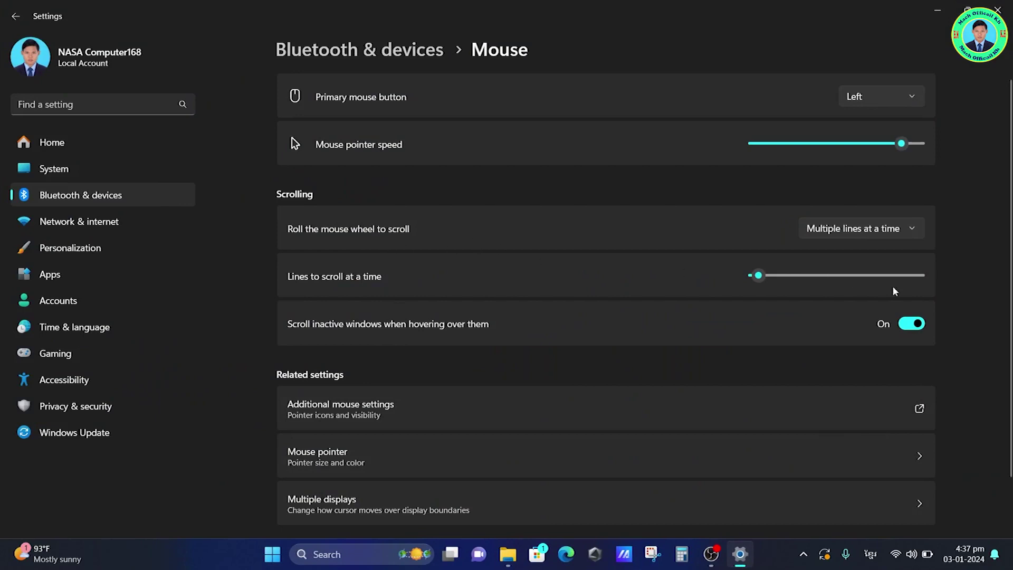
{"action": "scroll", "coordinate": [503, 264], "scroll_direction": "down", "scroll_amount": 2}
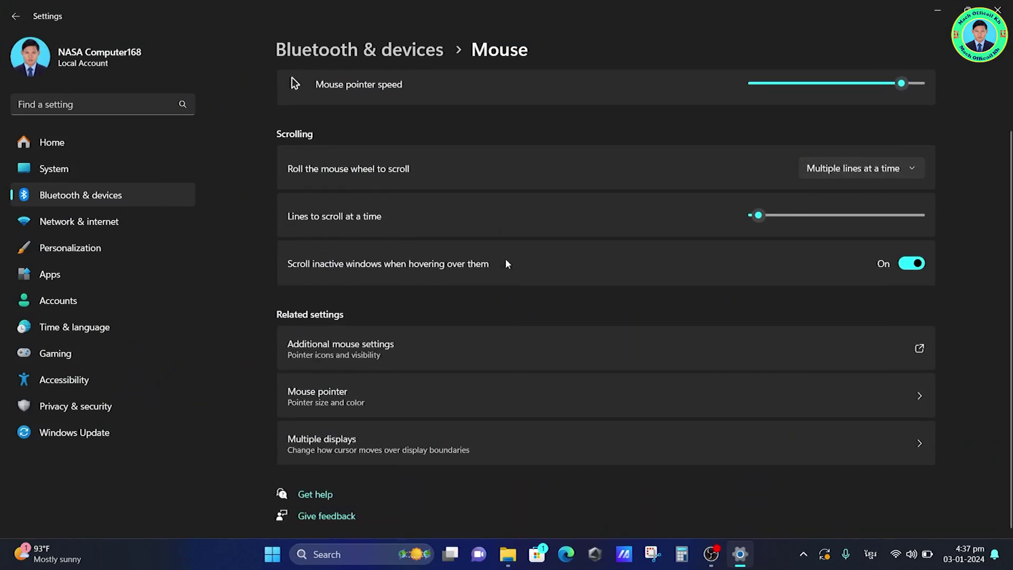
{"action": "scroll", "coordinate": [497, 253], "scroll_direction": "up", "scroll_amount": 2}
{"action": "scroll", "coordinate": [496, 256], "scroll_direction": "up", "scroll_amount": 1}
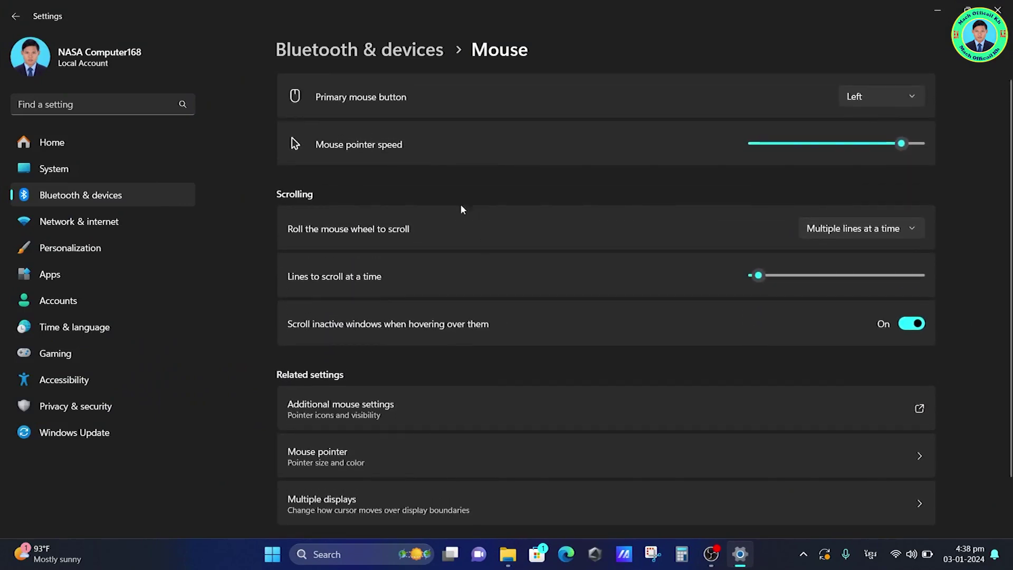